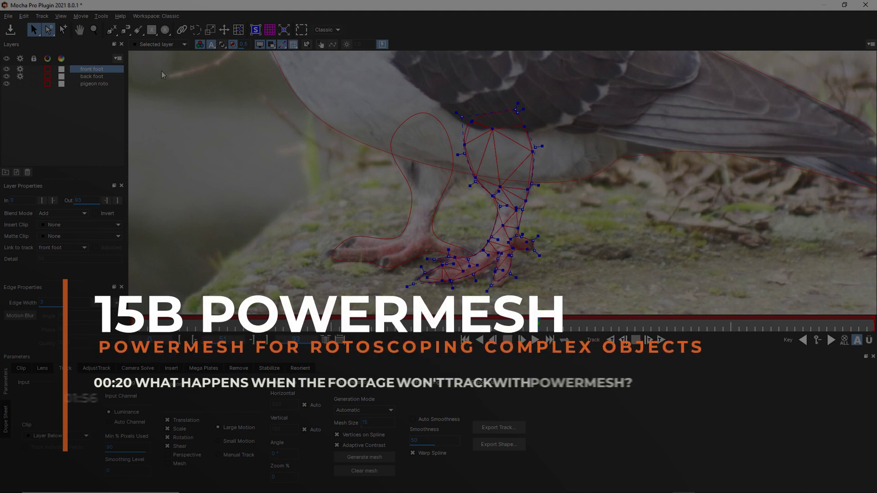
Clear and regenerate the front foot layer's mesh, and generate a mesh for the back foot layer
{"action": "left_click", "coordinate": [97, 77]}
{"action": "left_click", "coordinate": [96, 69]}
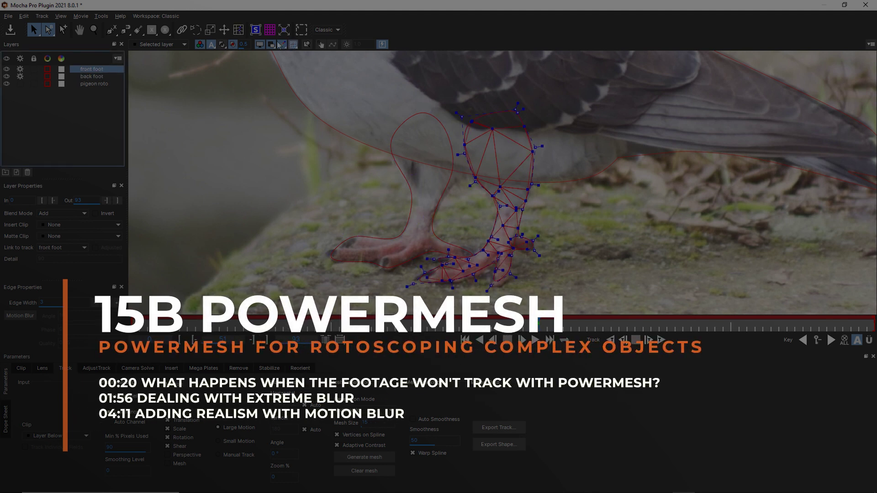
{"action": "left_click", "coordinate": [368, 472]}
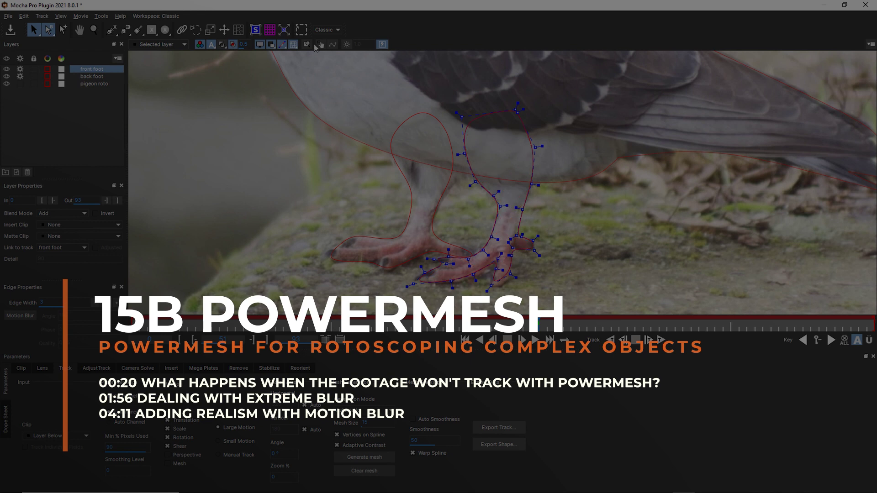
{"action": "left_click", "coordinate": [375, 458]}
{"action": "left_click", "coordinate": [93, 77]}
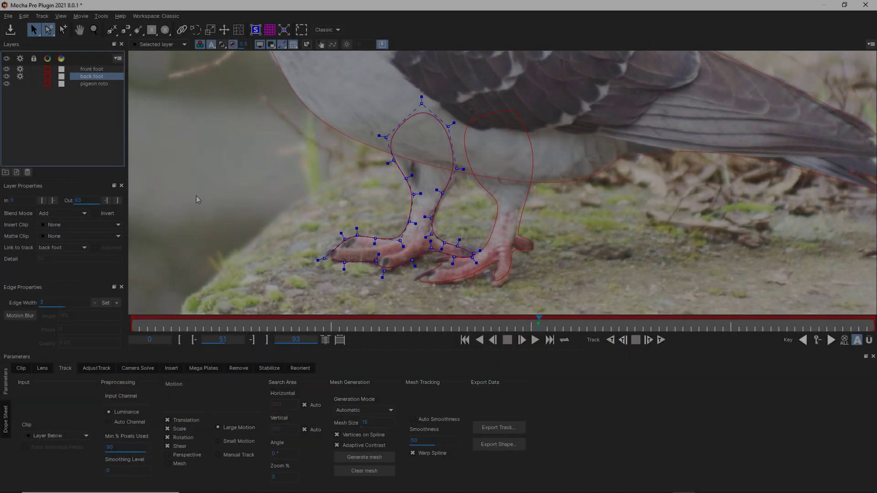
{"action": "left_click", "coordinate": [364, 457]}
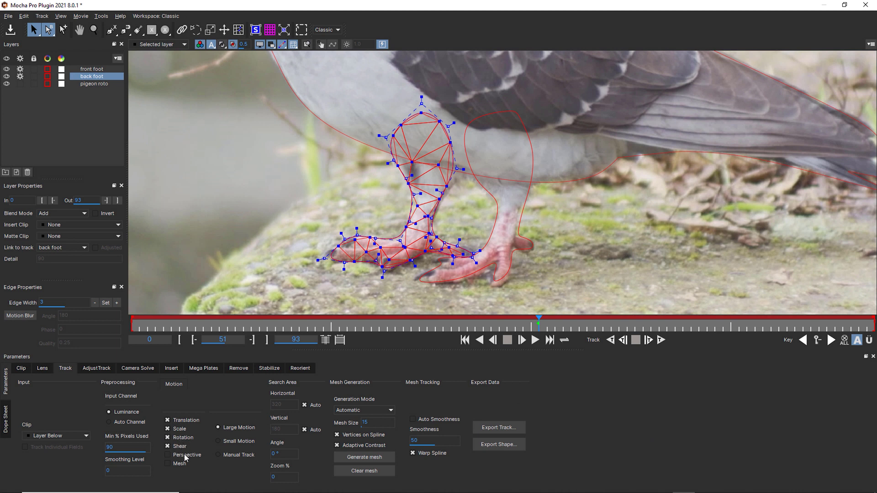
Track the front foot layer backward from frame 51 with Mesh motion enabled
{"action": "left_click", "coordinate": [94, 69]}
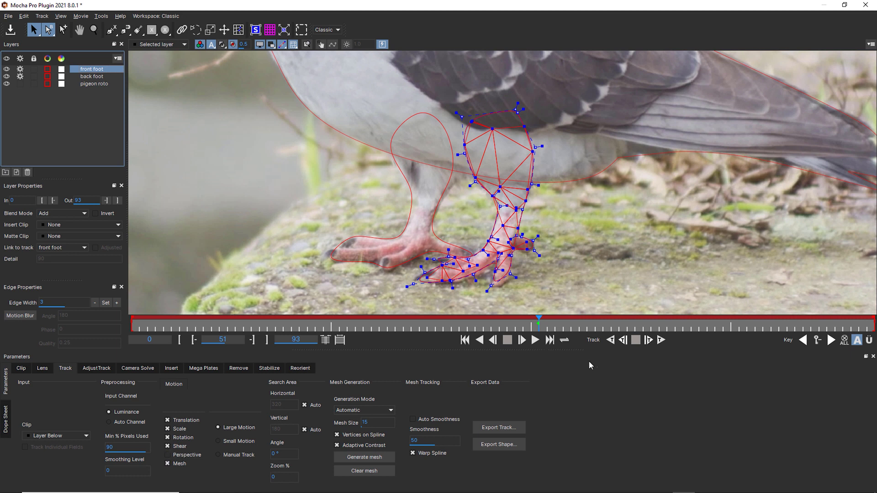
{"action": "left_click", "coordinate": [610, 341]}
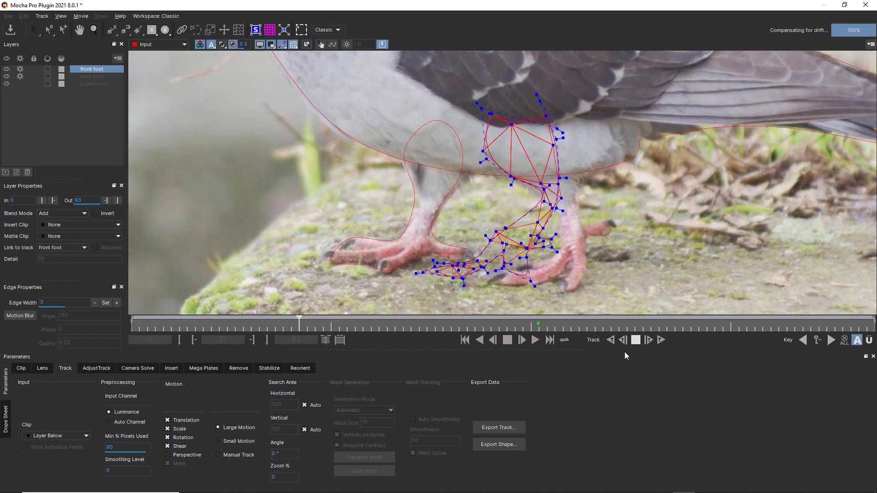
At frame 29, move the front foot's mesh vertices onto the pigeon's lower leg and toes
{"action": "left_click", "coordinate": [376, 329]}
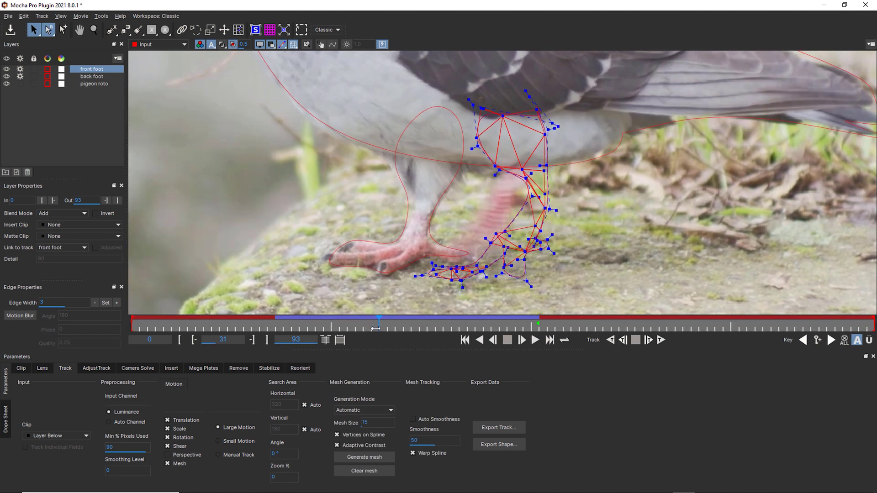
{"action": "left_click_drag", "start_coordinate": [375, 328], "coordinate": [358, 328]}
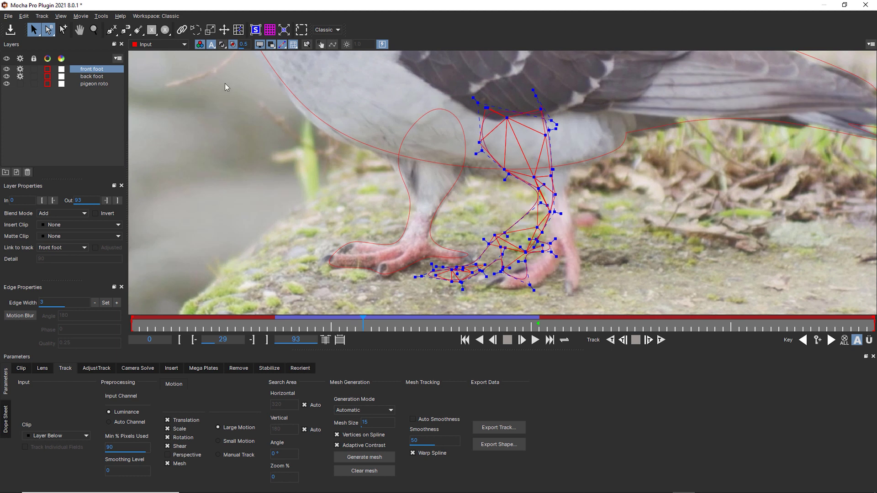
{"action": "left_click", "coordinate": [238, 30]}
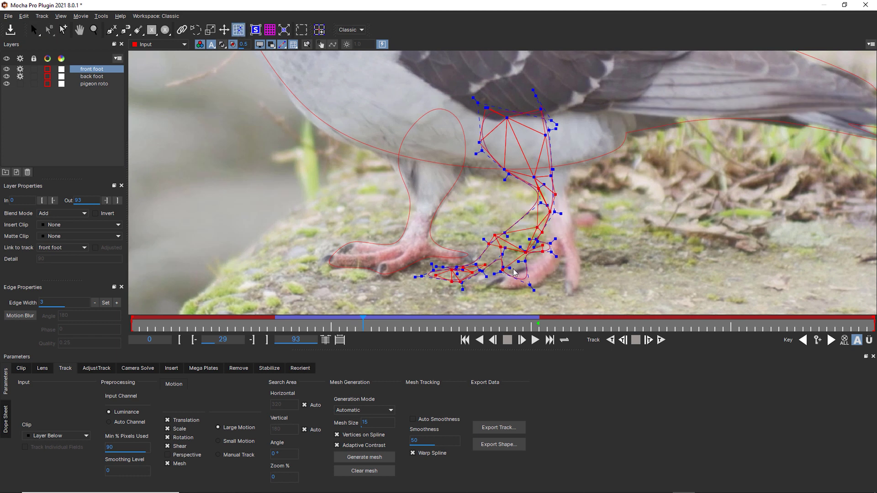
{"action": "left_click_drag", "start_coordinate": [515, 272], "coordinate": [526, 272]}
{"action": "left_click_drag", "start_coordinate": [578, 204], "coordinate": [546, 198]}
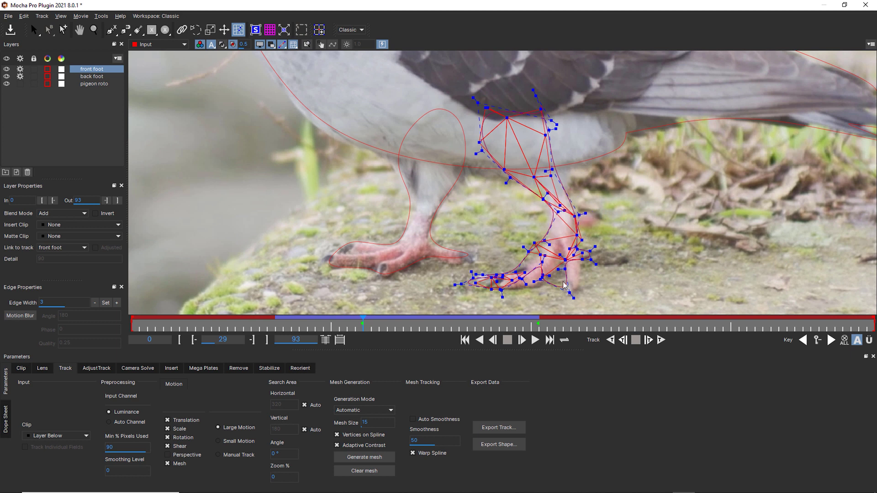
{"action": "left_click_drag", "start_coordinate": [565, 259], "coordinate": [575, 266]}
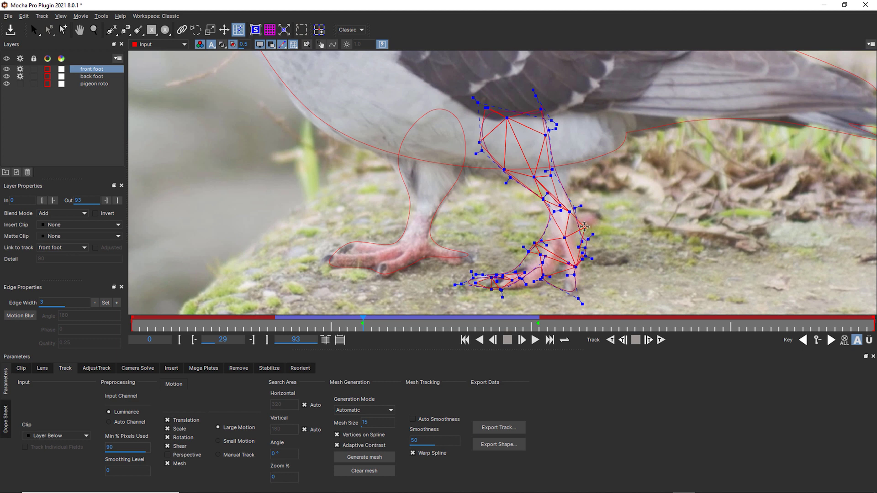
{"action": "left_click_drag", "start_coordinate": [576, 268], "coordinate": [574, 260]}
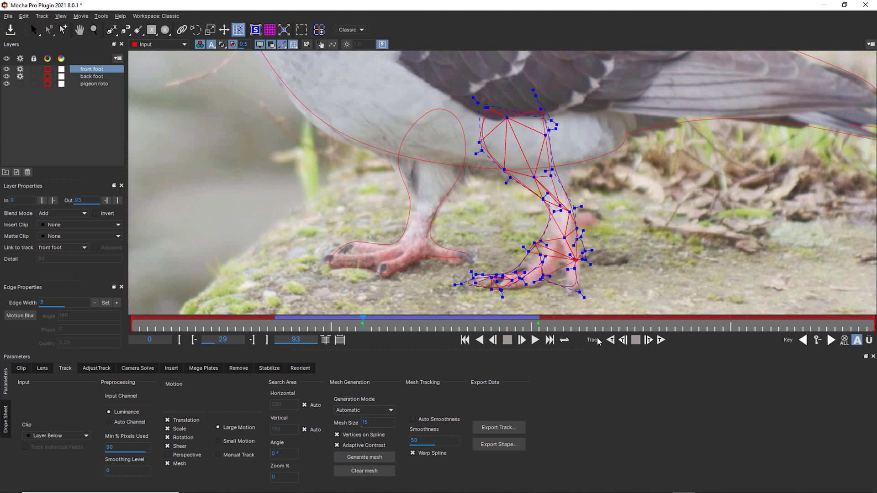
Track the front foot layer backward from frame 29, and forward from frame 51 to frame 93
{"action": "left_click", "coordinate": [610, 340]}
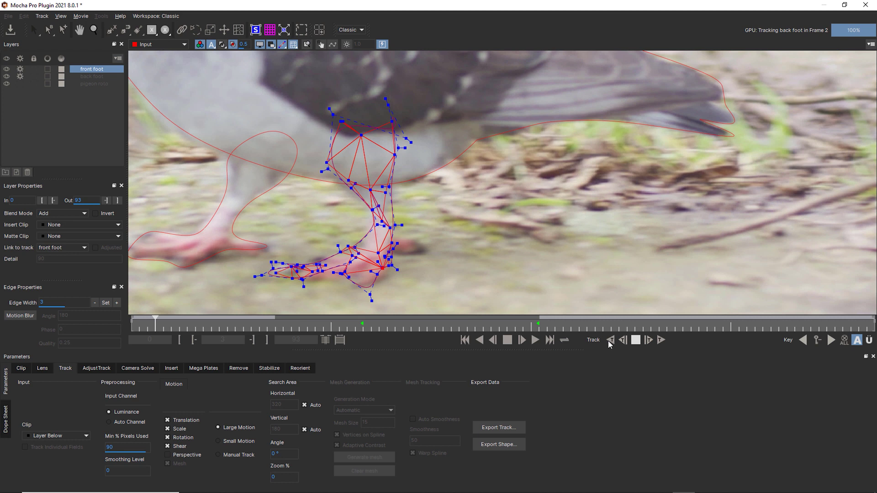
{"action": "left_click", "coordinate": [537, 323]}
{"action": "left_click", "coordinate": [660, 340]}
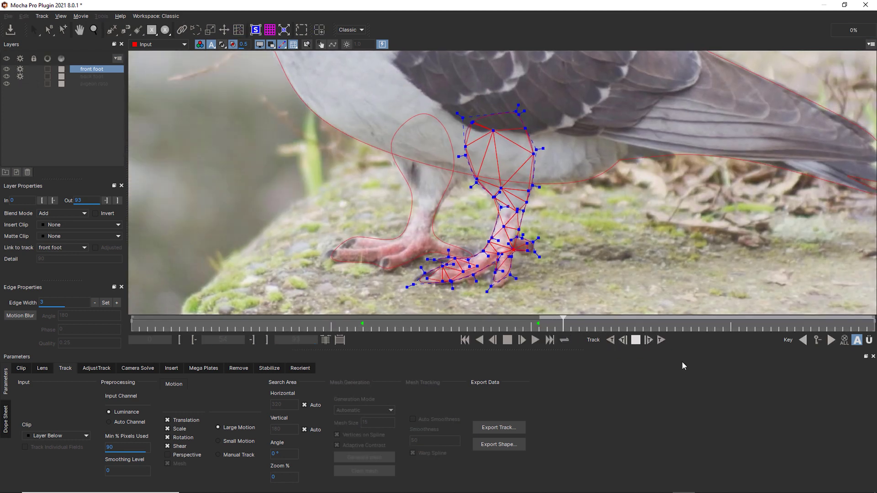
{"action": "key", "text": "t"}
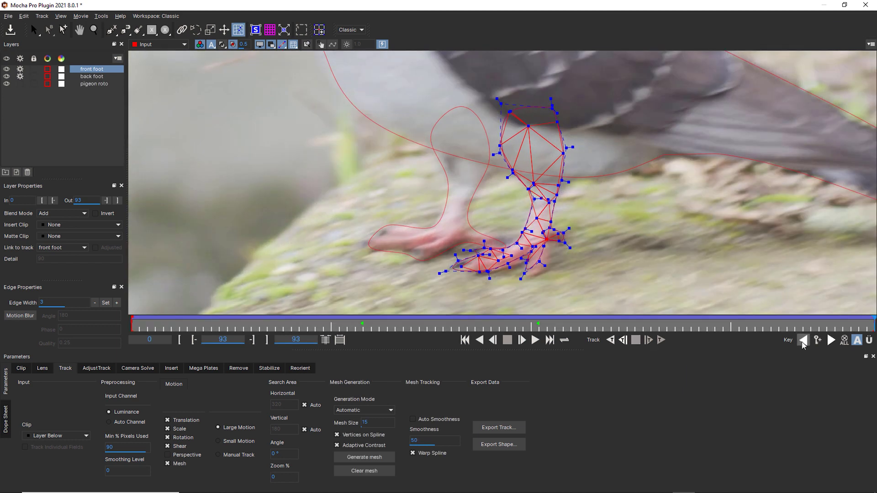
At frame 51, refine the front foot spline around the toe tips and the front edge of the upper leg
{"action": "left_click", "coordinate": [803, 341]}
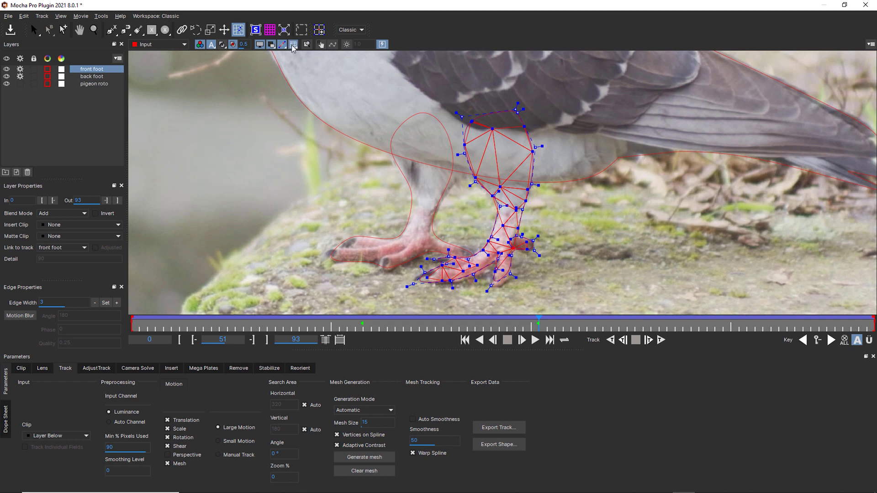
{"action": "left_click", "coordinate": [34, 30]}
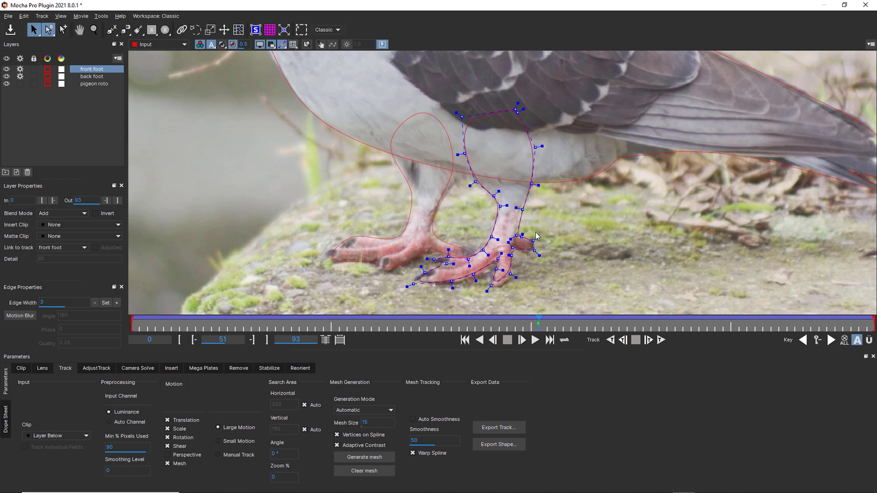
{"action": "left_click_drag", "start_coordinate": [510, 275], "coordinate": [476, 280]}
{"action": "left_click_drag", "start_coordinate": [454, 285], "coordinate": [406, 279]}
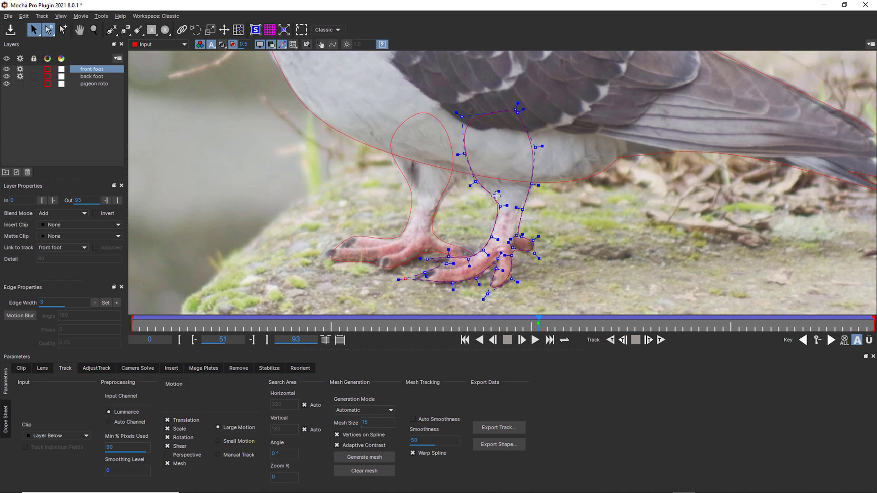
{"action": "left_click_drag", "start_coordinate": [476, 182], "coordinate": [490, 197]}
{"action": "left_click_drag", "start_coordinate": [465, 154], "coordinate": [453, 145]}
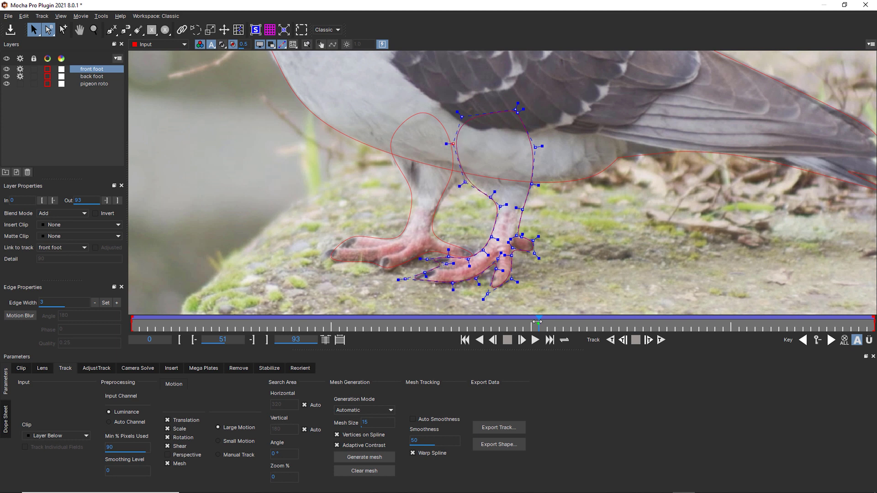
Adjust the front foot spline along the short inner toe at frames 93 and 82
{"action": "left_click_drag", "start_coordinate": [537, 322], "coordinate": [874, 322]}
{"action": "left_click_drag", "start_coordinate": [539, 266], "coordinate": [545, 273]}
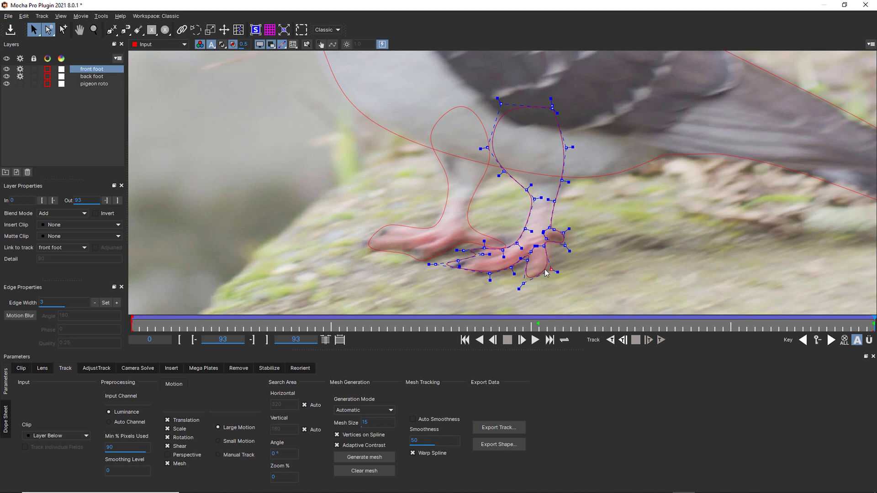
{"action": "left_click_drag", "start_coordinate": [872, 325], "coordinate": [783, 324]}
{"action": "left_click_drag", "start_coordinate": [531, 292], "coordinate": [525, 291]}
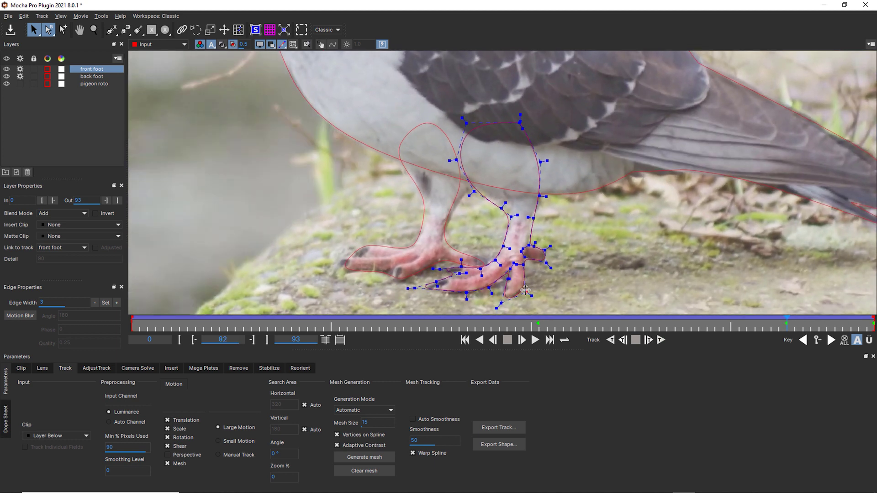
At frame 33, fit the front foot spline to the leg's front edge and the long front toe
{"action": "left_click_drag", "start_coordinate": [788, 324], "coordinate": [401, 316]}
{"action": "left_click_drag", "start_coordinate": [550, 278], "coordinate": [515, 259]}
{"action": "left_click_drag", "start_coordinate": [482, 210], "coordinate": [495, 210]}
{"action": "left_click_drag", "start_coordinate": [466, 204], "coordinate": [476, 179]}
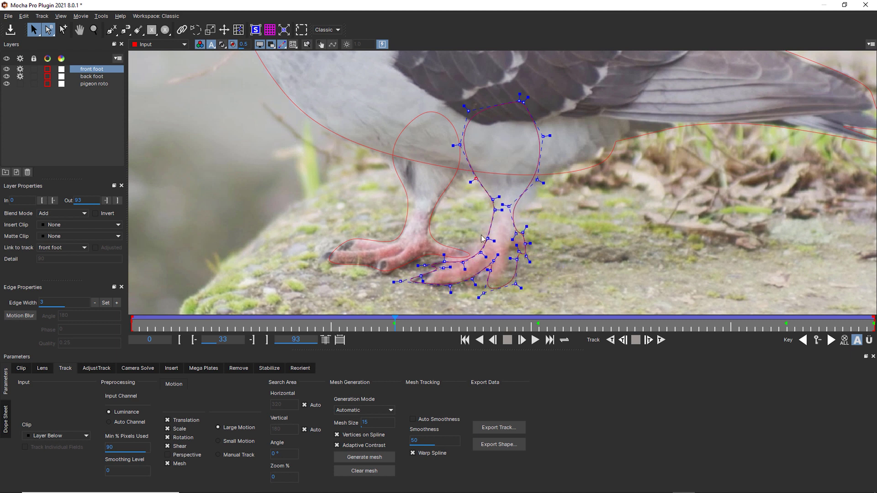
{"action": "left_click_drag", "start_coordinate": [487, 238], "coordinate": [483, 233]}
{"action": "mouse_move", "coordinate": [481, 252]}
{"action": "left_mouse_down"}
{"action": "mouse_move", "coordinate": [475, 245]}
{"action": "mouse_move", "coordinate": [464, 253]}
{"action": "left_mouse_up"}
{"action": "left_click_drag", "start_coordinate": [444, 262], "coordinate": [447, 254]}
{"action": "left_click_drag", "start_coordinate": [405, 282], "coordinate": [405, 283]}
At frame 33, fit the front foot spline to the short toe, the hind toe and the leg's back edge
{"action": "left_click_drag", "start_coordinate": [515, 284], "coordinate": [509, 250]}
{"action": "left_click_drag", "start_coordinate": [526, 256], "coordinate": [537, 243]}
{"action": "left_click_drag", "start_coordinate": [523, 233], "coordinate": [516, 232]}
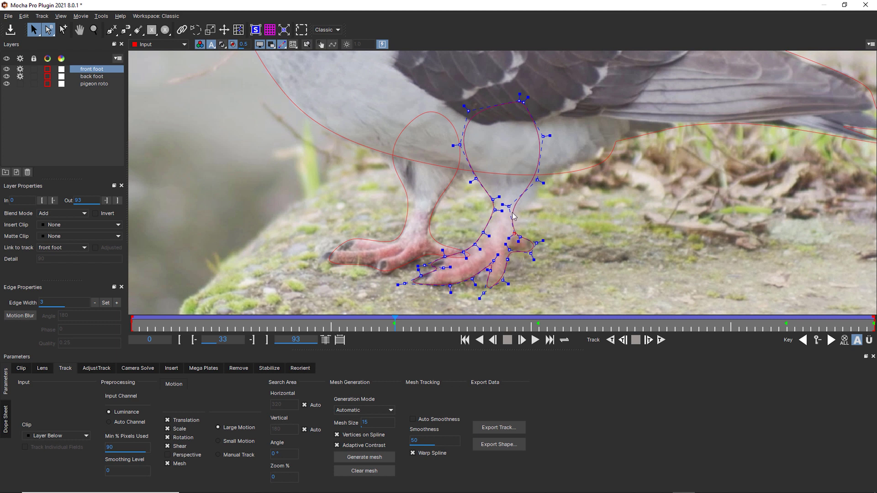
{"action": "left_click_drag", "start_coordinate": [537, 180], "coordinate": [543, 191]}
{"action": "left_click_drag", "start_coordinate": [543, 136], "coordinate": [545, 136]}
Adjust the front foot spline points along the front of the ankle at frames 41 and 34
{"action": "left_click_drag", "start_coordinate": [447, 206], "coordinate": [487, 247]}
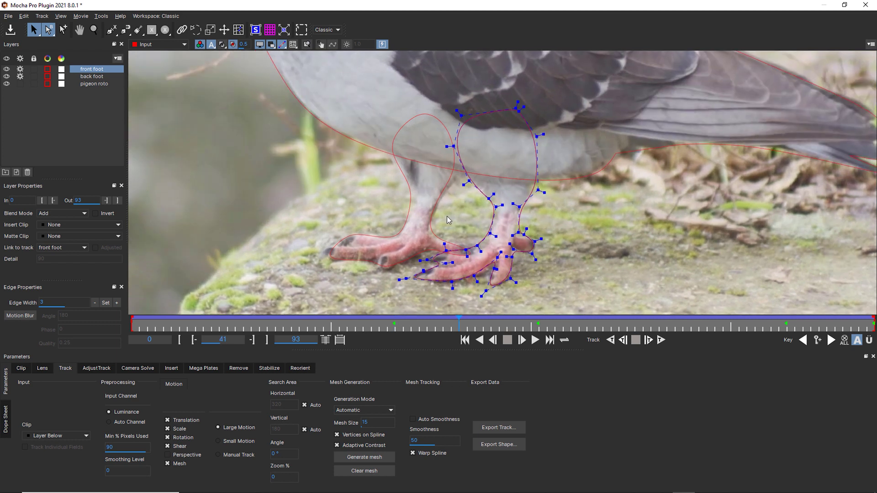
{"action": "key", "text": "Left"}
{"action": "key", "text": "Left"}
{"action": "key", "text": "Left"}
{"action": "key", "text": "Left"}
{"action": "key", "text": "Left"}
{"action": "key", "text": "Left"}
{"action": "key", "text": "Left"}
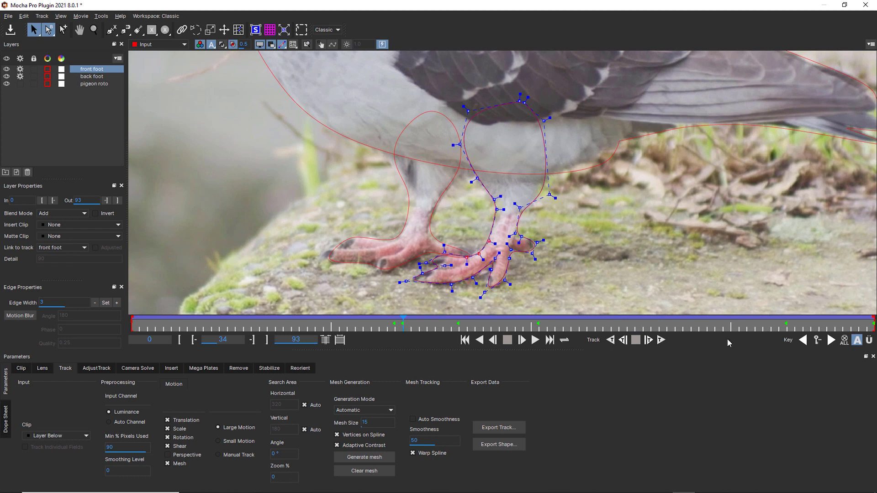
At frame 27, move the front foot spline points onto the hind toe, the short toe and the underside of the long toe
{"action": "left_click", "coordinate": [382, 319]}
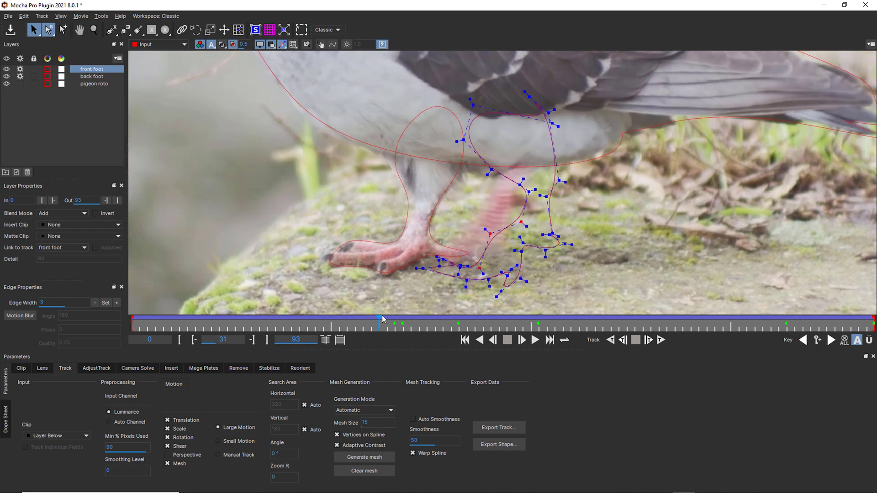
{"action": "key", "text": "Left"}
{"action": "key", "text": "Left"}
{"action": "key", "text": "Left"}
{"action": "key", "text": "Left"}
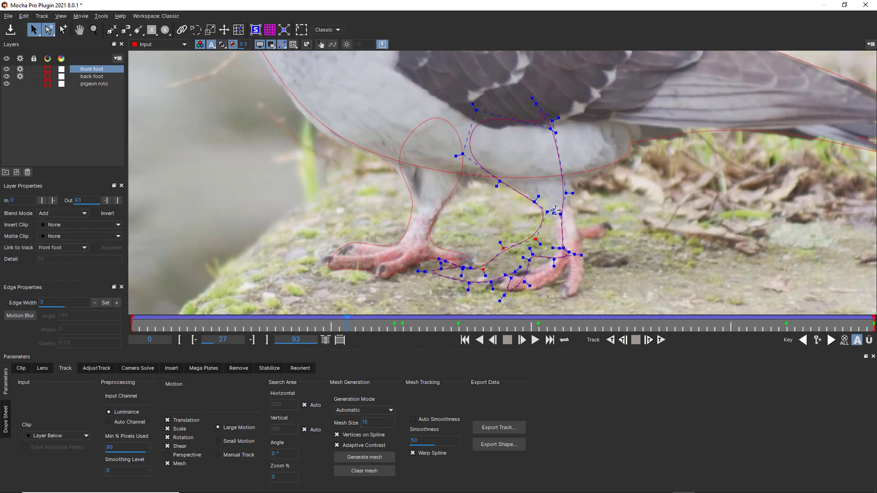
{"action": "mouse_move", "coordinate": [566, 247]}
{"action": "left_mouse_down"}
{"action": "mouse_move", "coordinate": [612, 224]}
{"action": "mouse_move", "coordinate": [604, 237]}
{"action": "mouse_move", "coordinate": [560, 251]}
{"action": "left_mouse_up"}
{"action": "left_click_drag", "start_coordinate": [563, 261], "coordinate": [584, 281]}
{"action": "left_click_drag", "start_coordinate": [504, 296], "coordinate": [569, 302]}
{"action": "left_click_drag", "start_coordinate": [545, 279], "coordinate": [568, 278]}
{"action": "left_click_drag", "start_coordinate": [549, 272], "coordinate": [572, 258]}
{"action": "left_click_drag", "start_coordinate": [532, 285], "coordinate": [549, 288]}
{"action": "left_click_drag", "start_coordinate": [502, 285], "coordinate": [514, 293]}
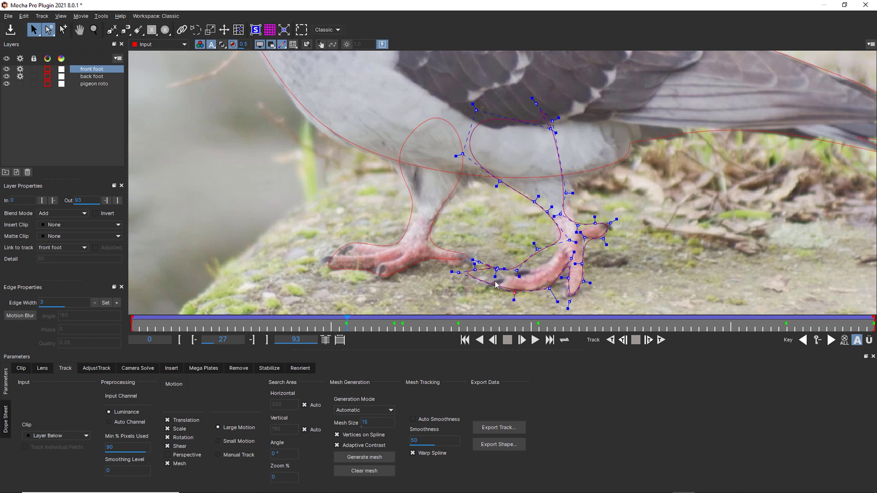
At frame 27, fit the front foot spline to the long toe's tip, the ankle, the leg's back edge and the thigh top
{"action": "left_click_drag", "start_coordinate": [458, 273], "coordinate": [504, 272]}
{"action": "left_click_drag", "start_coordinate": [504, 251], "coordinate": [547, 264]}
{"action": "left_click_drag", "start_coordinate": [569, 240], "coordinate": [568, 240]}
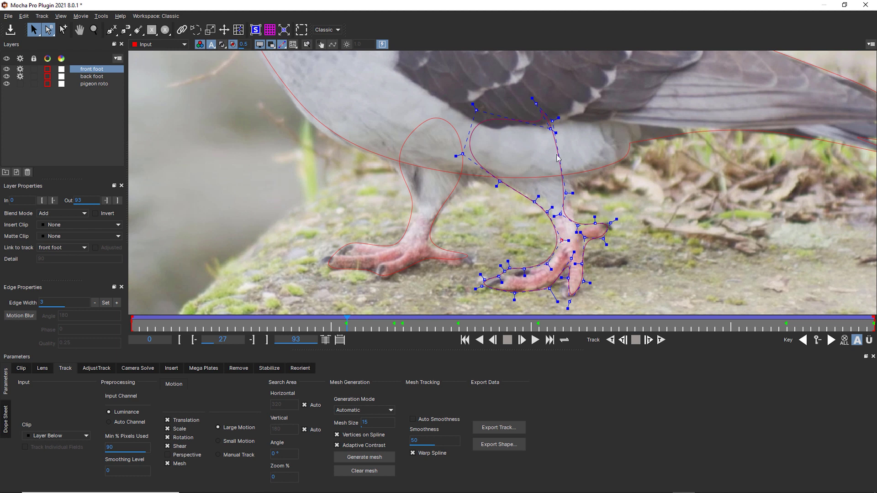
{"action": "left_click_drag", "start_coordinate": [563, 193], "coordinate": [580, 191]}
{"action": "left_click_drag", "start_coordinate": [548, 130], "coordinate": [497, 99]}
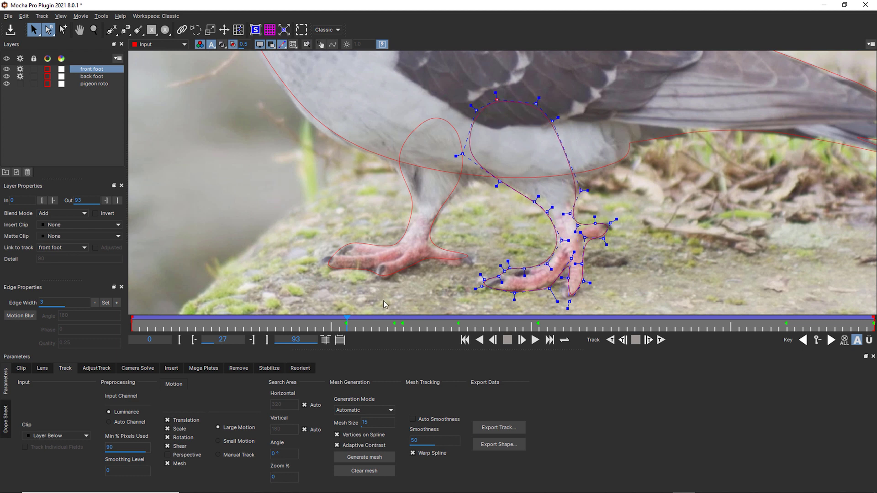
At frame 29, reshape the front foot spline to match the hind toe, the lower toes and the front of the leg
{"action": "mouse_move", "coordinate": [354, 323]}
{"action": "left_mouse_down"}
{"action": "mouse_move", "coordinate": [373, 323]}
{"action": "mouse_move", "coordinate": [361, 322]}
{"action": "left_mouse_up"}
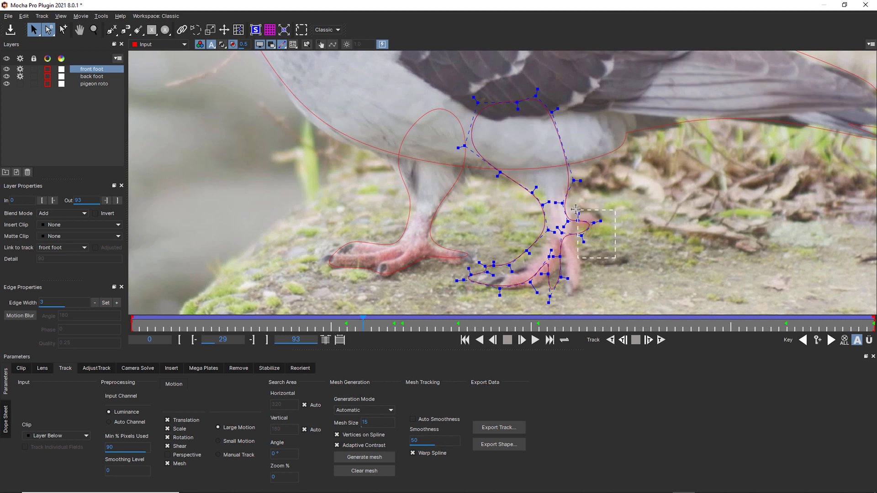
{"action": "left_click_drag", "start_coordinate": [576, 208], "coordinate": [589, 207]}
{"action": "mouse_move", "coordinate": [563, 255]}
{"action": "left_mouse_down"}
{"action": "mouse_move", "coordinate": [580, 271]}
{"action": "mouse_move", "coordinate": [567, 299]}
{"action": "mouse_move", "coordinate": [582, 287]}
{"action": "mouse_move", "coordinate": [537, 285]}
{"action": "mouse_move", "coordinate": [567, 267]}
{"action": "mouse_move", "coordinate": [566, 254]}
{"action": "left_mouse_up"}
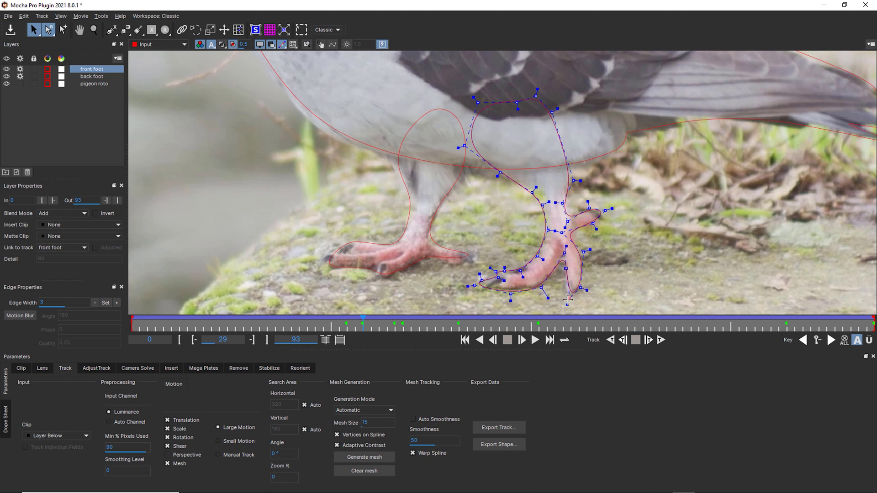
{"action": "left_click_drag", "start_coordinate": [568, 299], "coordinate": [566, 301]}
{"action": "left_click_drag", "start_coordinate": [532, 193], "coordinate": [549, 189]}
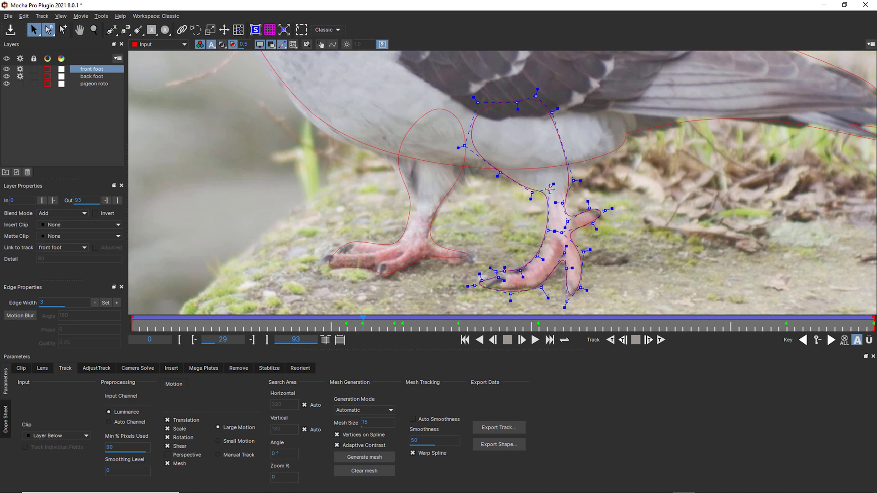
At frame 31, reshape the front foot spline around the ankle, the hind toe and the lower toes
{"action": "mouse_move", "coordinate": [362, 324]}
{"action": "left_mouse_down"}
{"action": "mouse_move", "coordinate": [340, 325]}
{"action": "mouse_move", "coordinate": [379, 324]}
{"action": "left_mouse_up"}
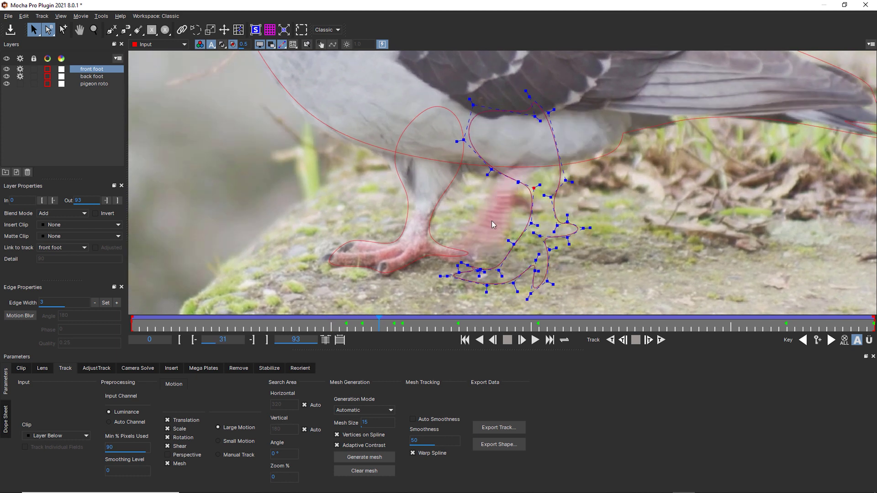
{"action": "left_click_drag", "start_coordinate": [530, 224], "coordinate": [484, 210]}
{"action": "left_click_drag", "start_coordinate": [533, 188], "coordinate": [491, 185]}
{"action": "left_click_drag", "start_coordinate": [539, 213], "coordinate": [539, 213]}
{"action": "left_click_drag", "start_coordinate": [567, 222], "coordinate": [550, 167]}
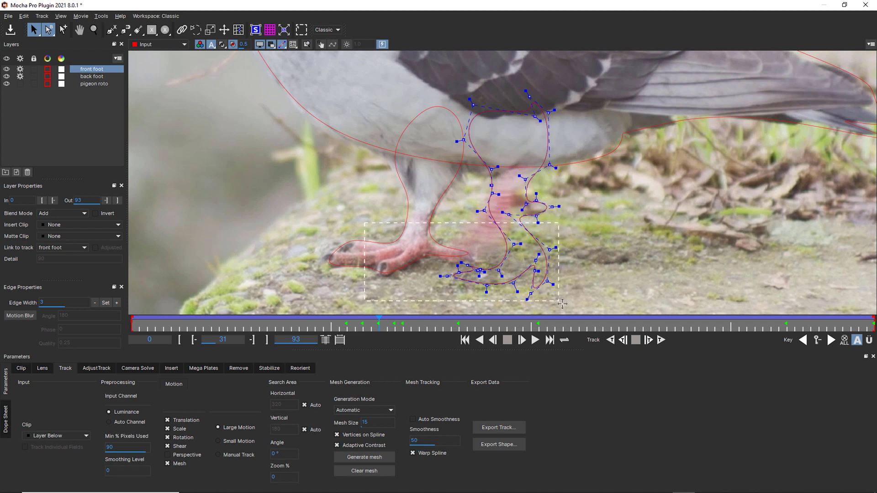
{"action": "left_click_drag", "start_coordinate": [516, 245], "coordinate": [456, 231]}
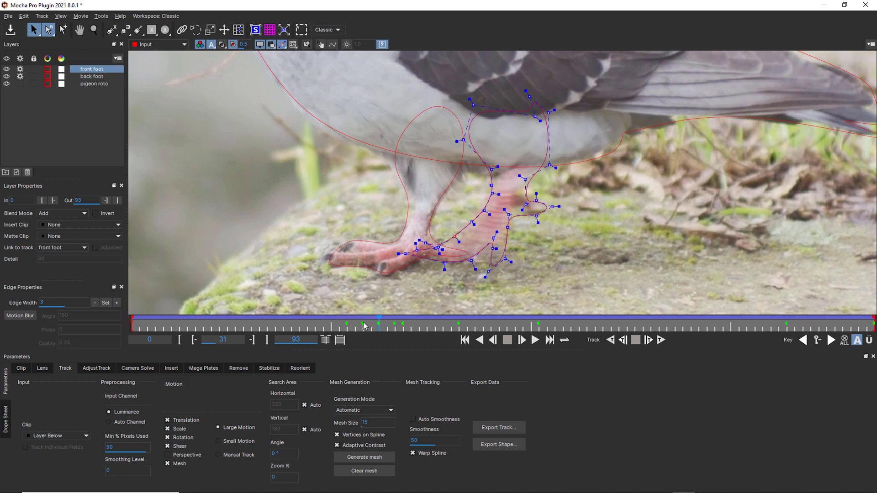
At frame 30, fit the front foot spline to the front of the ankle and the lower toes
{"action": "left_click_drag", "start_coordinate": [376, 325], "coordinate": [369, 325]}
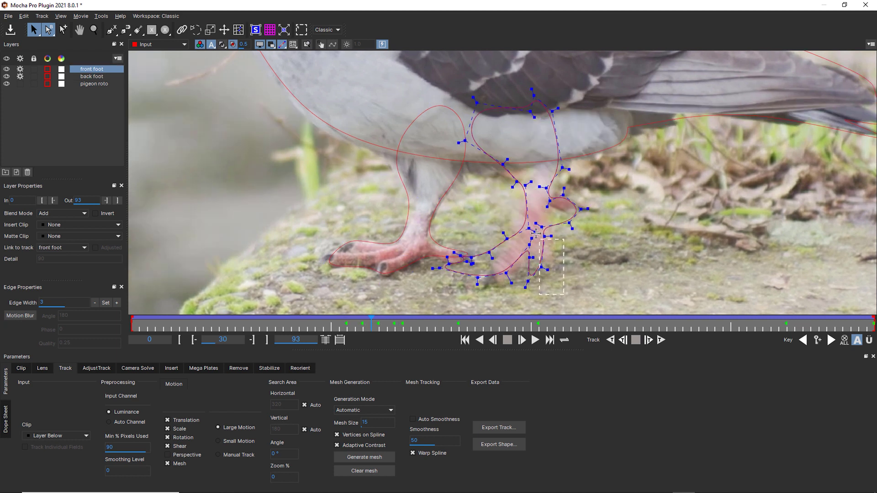
{"action": "left_click_drag", "start_coordinate": [536, 233], "coordinate": [520, 216]}
{"action": "left_click_drag", "start_coordinate": [468, 277], "coordinate": [516, 276]}
{"action": "left_click_drag", "start_coordinate": [517, 242], "coordinate": [508, 233]}
{"action": "left_click_drag", "start_coordinate": [447, 271], "coordinate": [490, 255]}
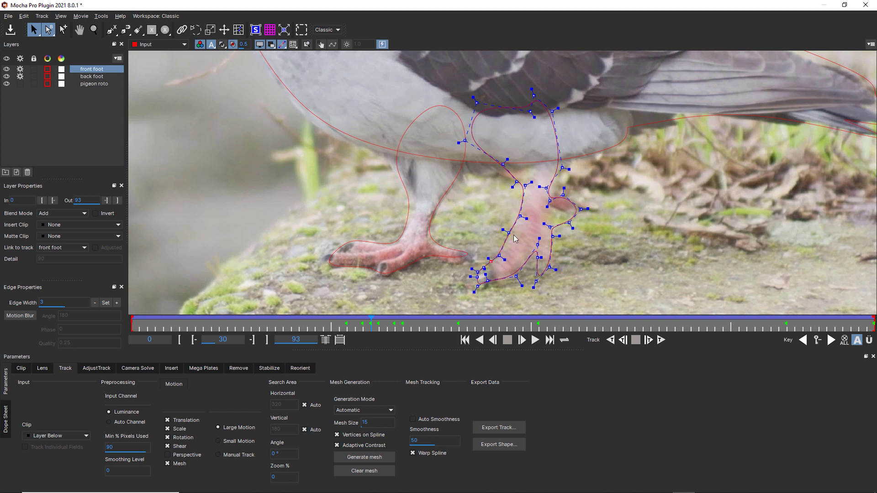
At frame 30, move the front foot spline points onto the hind toe and widen the thigh outline on both sides
{"action": "left_click_drag", "start_coordinate": [556, 231], "coordinate": [582, 157]}
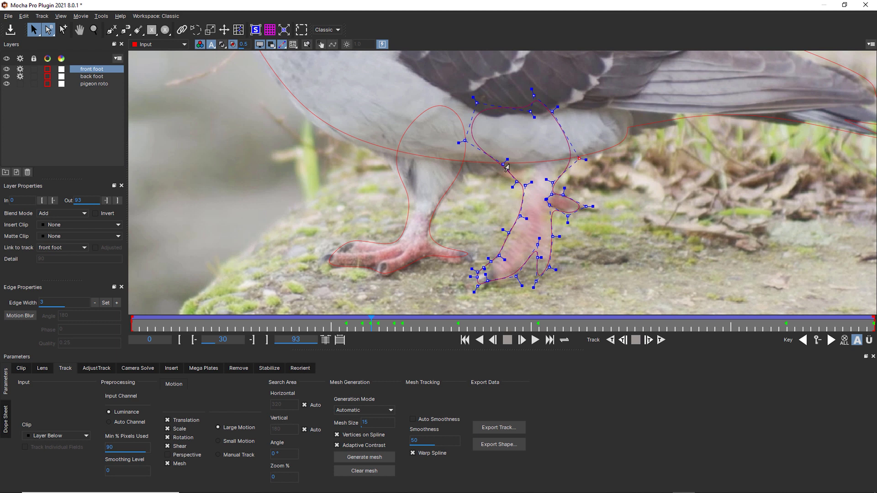
{"action": "left_click_drag", "start_coordinate": [506, 166], "coordinate": [489, 168]}
{"action": "left_click_drag", "start_coordinate": [530, 111], "coordinate": [503, 90]}
At frame 32, reshape the front foot spline to follow the lifted ankle, the hind toe and the long toe
{"action": "left_click_drag", "start_coordinate": [372, 323], "coordinate": [389, 323]}
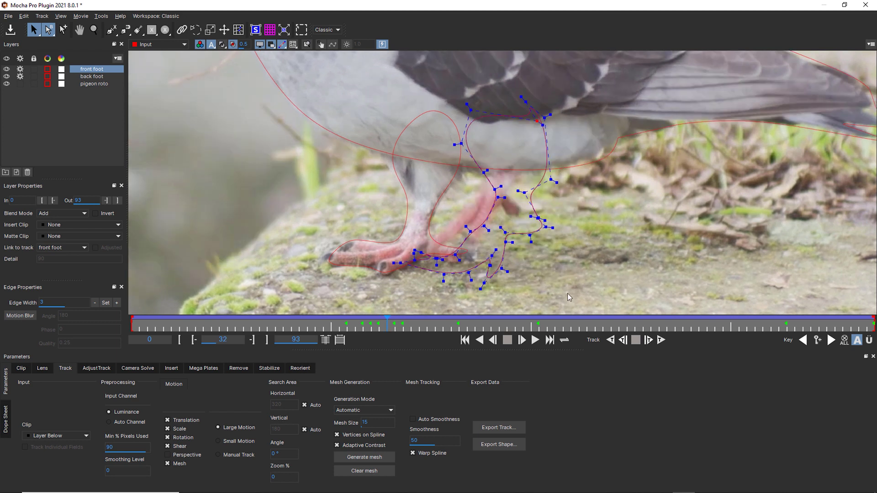
{"action": "left_click_drag", "start_coordinate": [482, 226], "coordinate": [487, 205]}
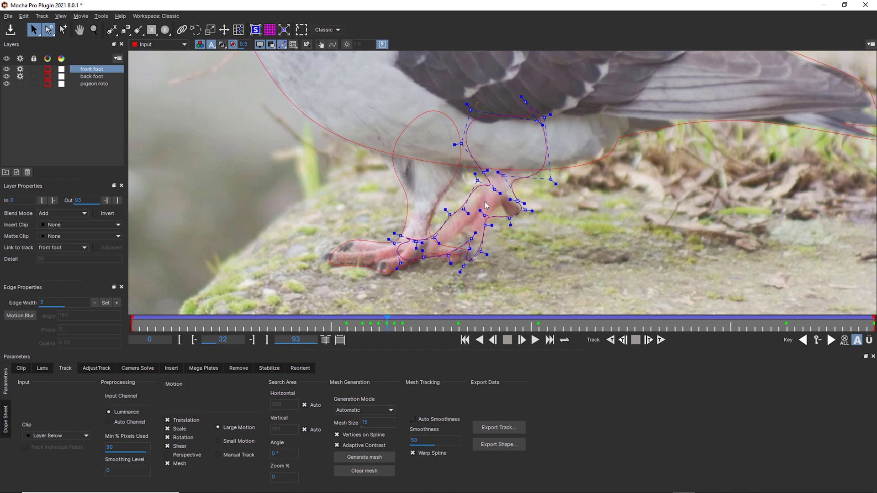
{"action": "left_click_drag", "start_coordinate": [469, 239], "coordinate": [413, 258]}
{"action": "left_click_drag", "start_coordinate": [494, 189], "coordinate": [478, 170]}
{"action": "left_click_drag", "start_coordinate": [518, 201], "coordinate": [500, 198]}
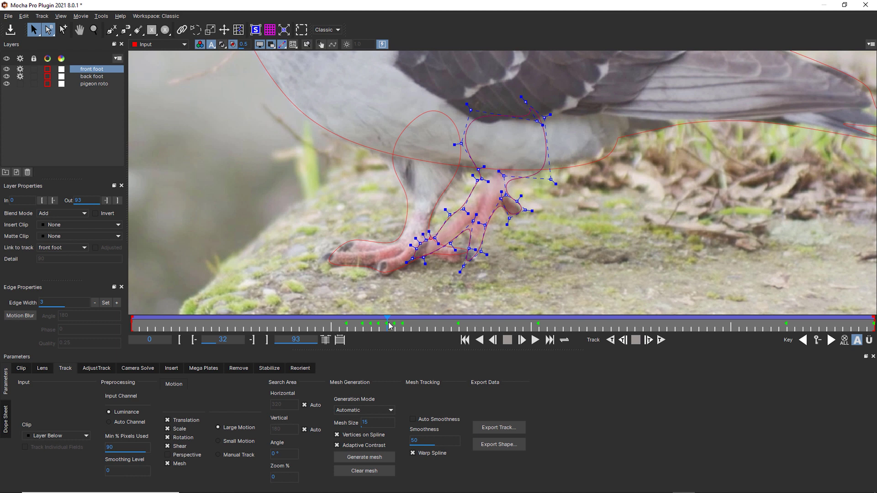
At frame 0, fit the front foot spline to the short toe, the hind toe, the ankle and the leg's front and back edges
{"action": "left_click_drag", "start_coordinate": [389, 323], "coordinate": [132, 322]}
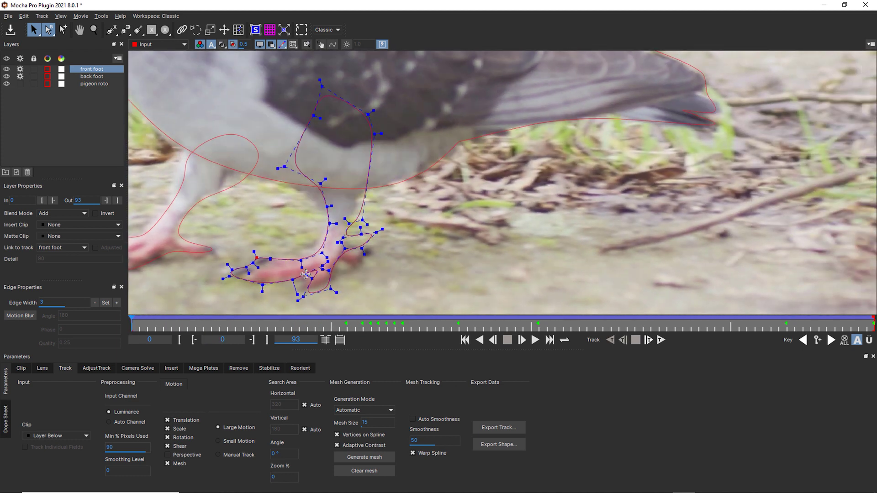
{"action": "left_click_drag", "start_coordinate": [322, 266], "coordinate": [296, 294]}
{"action": "left_click_drag", "start_coordinate": [355, 258], "coordinate": [352, 260]}
{"action": "left_click_drag", "start_coordinate": [375, 232], "coordinate": [362, 210]}
{"action": "left_click_drag", "start_coordinate": [317, 182], "coordinate": [298, 186]}
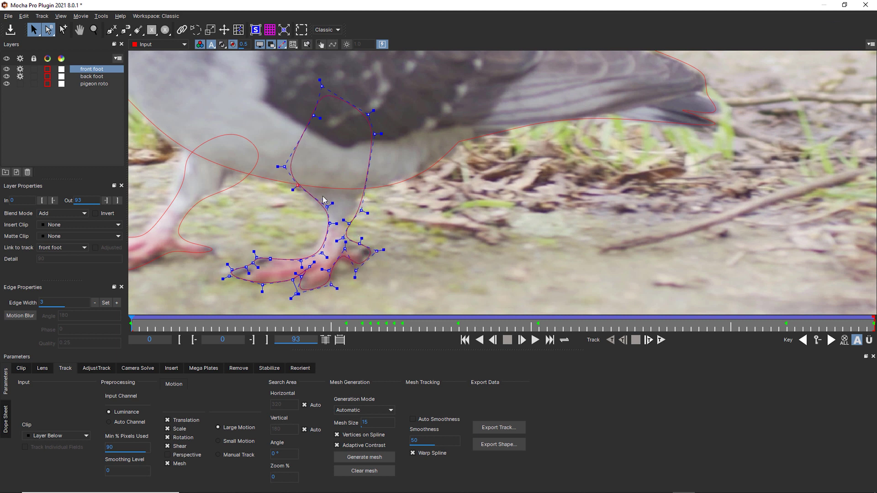
{"action": "left_click_drag", "start_coordinate": [321, 252], "coordinate": [318, 241]}
{"action": "left_click_drag", "start_coordinate": [298, 185], "coordinate": [293, 184]}
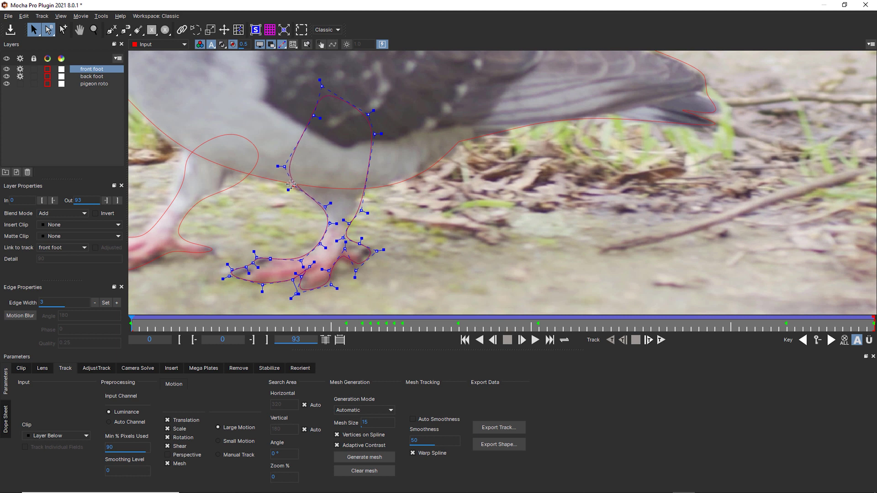
{"action": "left_click_drag", "start_coordinate": [361, 211], "coordinate": [359, 202]}
At frame 9, tighten the front foot spline around the hind toe and raise the thigh's lower front edge
{"action": "left_click_drag", "start_coordinate": [131, 324], "coordinate": [158, 323]}
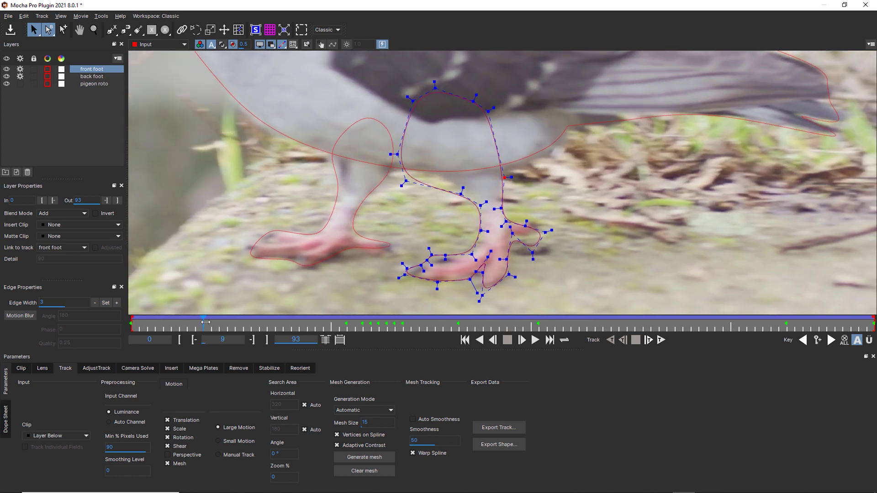
{"action": "mouse_move", "coordinate": [525, 223]}
{"action": "left_mouse_down"}
{"action": "mouse_move", "coordinate": [543, 224]}
{"action": "mouse_move", "coordinate": [531, 238]}
{"action": "left_mouse_up"}
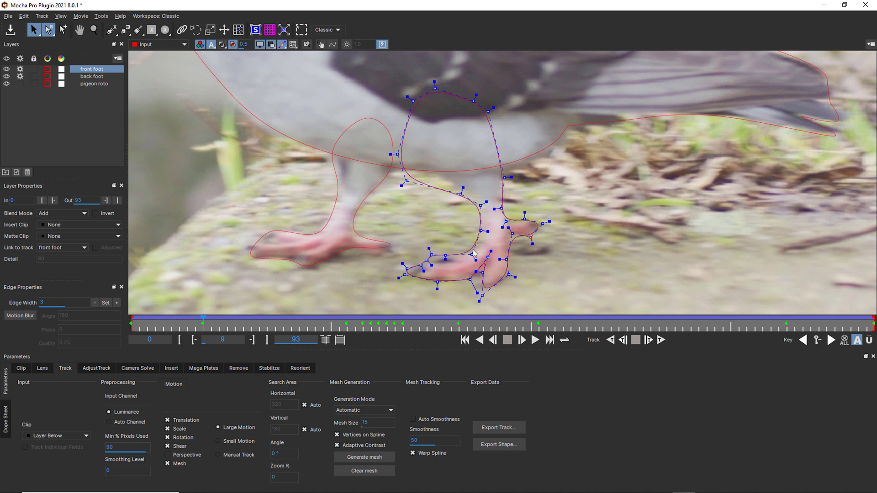
{"action": "left_click_drag", "start_coordinate": [417, 184], "coordinate": [417, 168]}
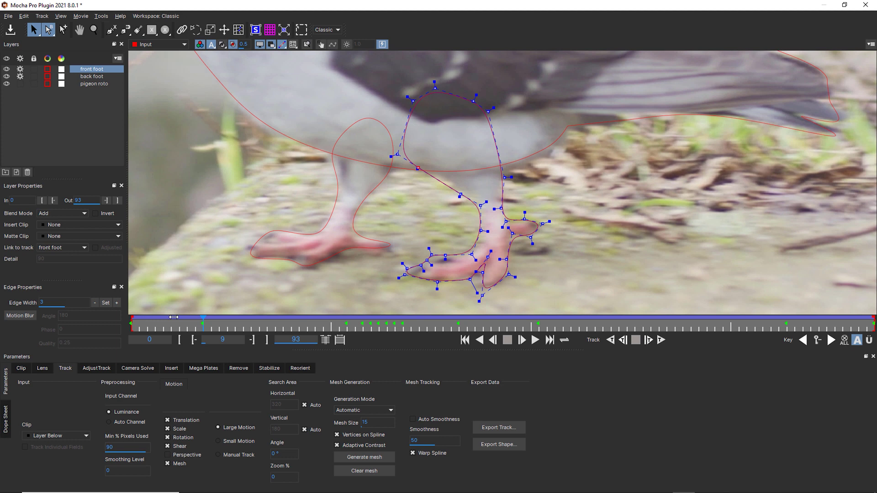
Select the back foot spline and reshape its thigh outline at frames 0 and 26, checking the fit through frame 93
{"action": "left_click_drag", "start_coordinate": [174, 317], "coordinate": [95, 293]}
{"action": "key", "text": "x"}
{"action": "left_click_drag", "start_coordinate": [309, 228], "coordinate": [436, 228]}
{"action": "key", "text": "s"}
{"action": "left_click", "coordinate": [302, 171]}
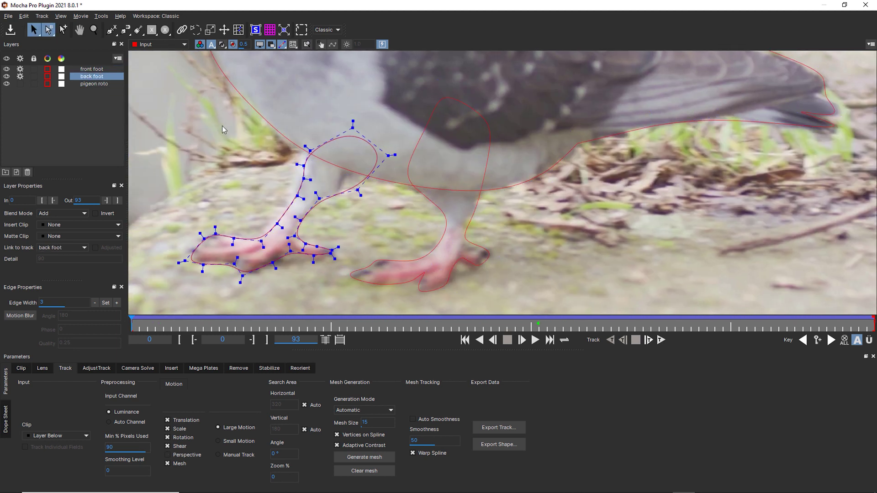
{"action": "left_click_drag", "start_coordinate": [223, 126], "coordinate": [295, 175]}
{"action": "left_click_drag", "start_coordinate": [352, 128], "coordinate": [341, 109]}
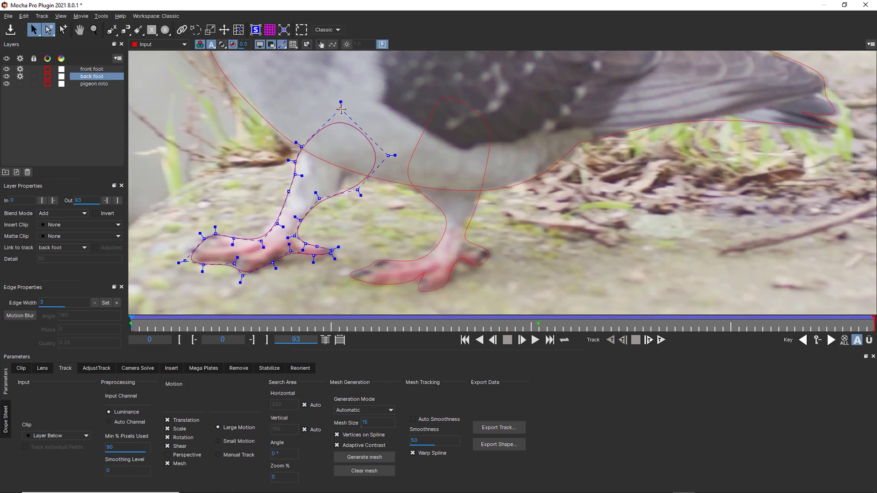
{"action": "left_click_drag", "start_coordinate": [129, 324], "coordinate": [339, 325]}
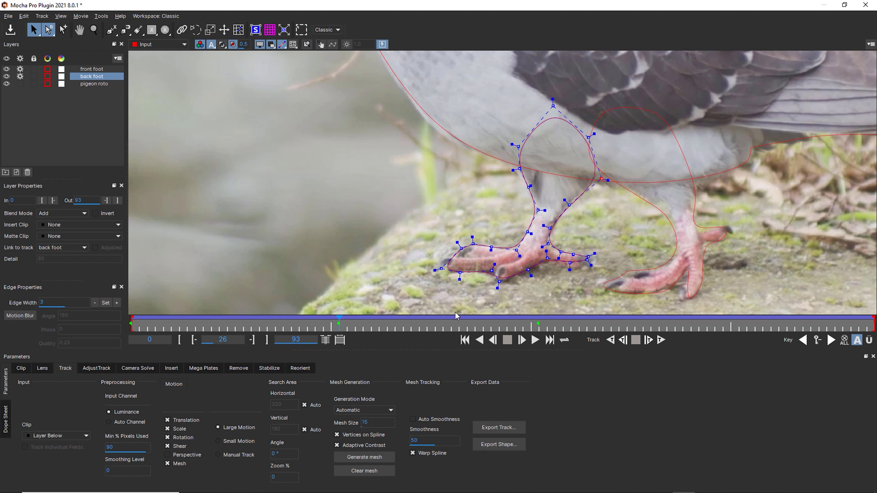
{"action": "left_click_drag", "start_coordinate": [337, 322], "coordinate": [867, 282]}
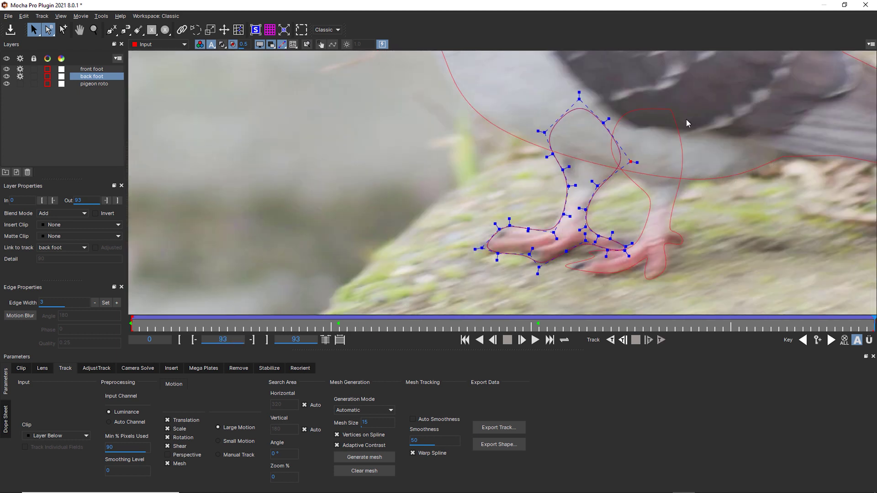
Display the whole pigeon as a matte cutout and play back the clip to check the roto
{"action": "scroll", "coordinate": [275, 97], "scroll_direction": "down", "scroll_amount": 5}
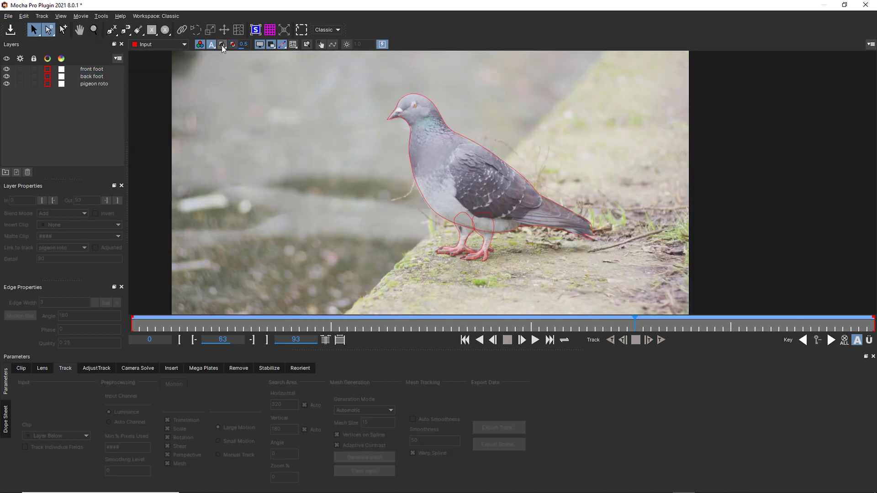
{"action": "left_click", "coordinate": [222, 45]}
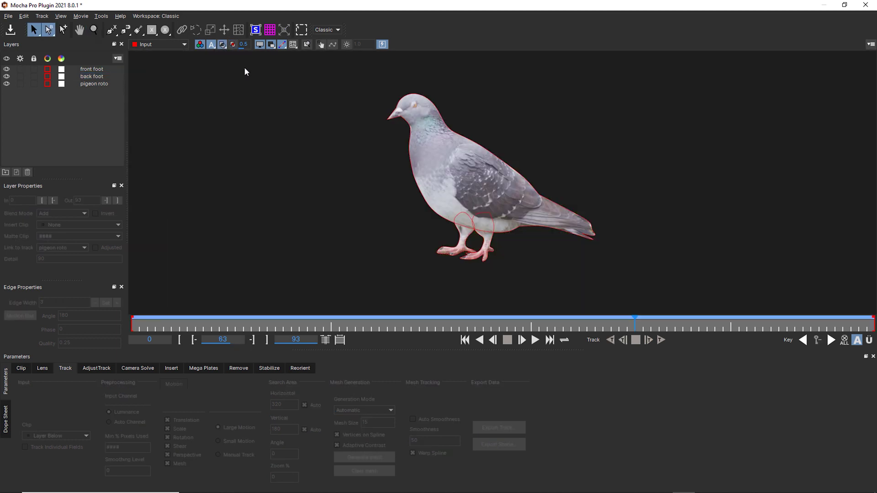
{"action": "key", "text": "space"}
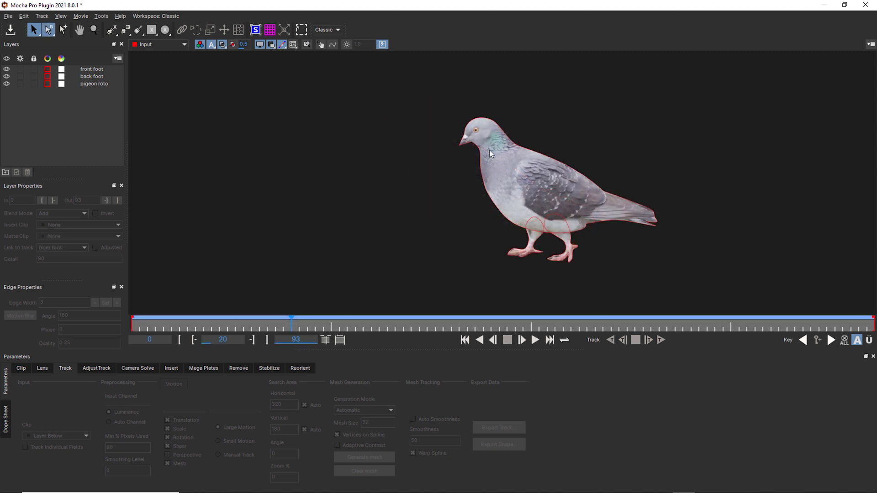
Enable motion blur on the front foot, back foot and pigeon roto layers
{"action": "left_click", "coordinate": [98, 70]}
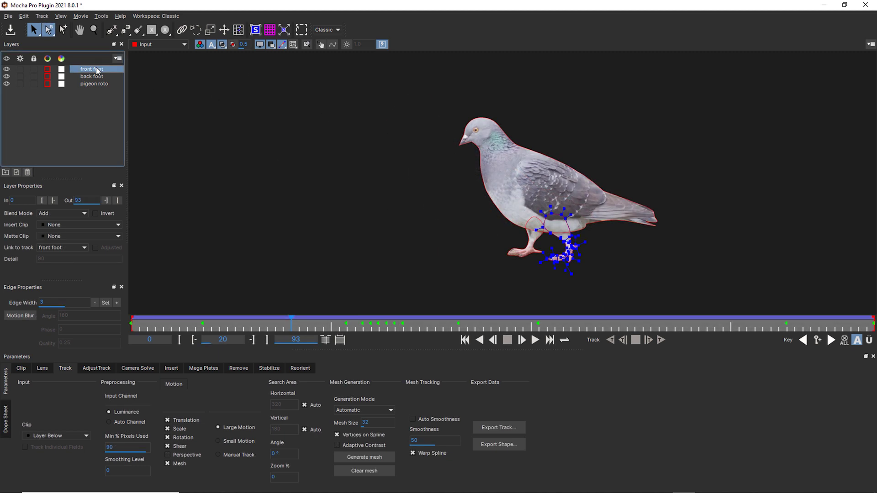
{"action": "left_click", "coordinate": [29, 317]}
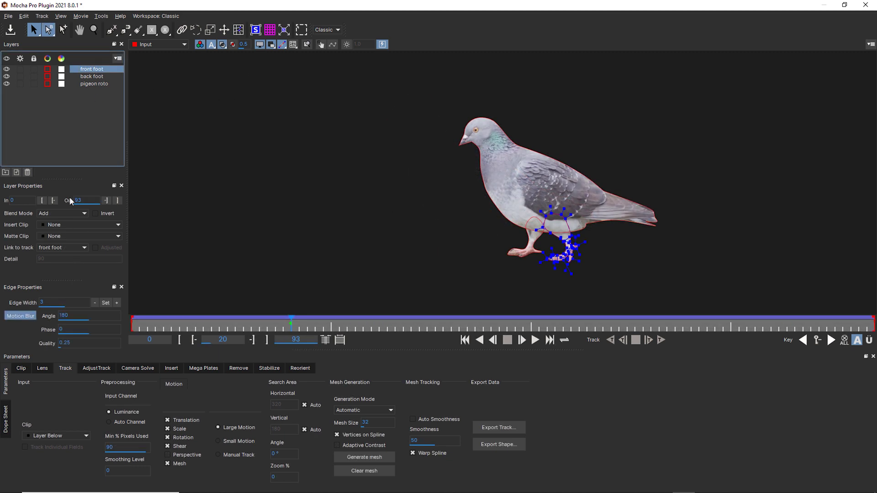
{"action": "left_click", "coordinate": [90, 77]}
{"action": "left_click", "coordinate": [17, 315]}
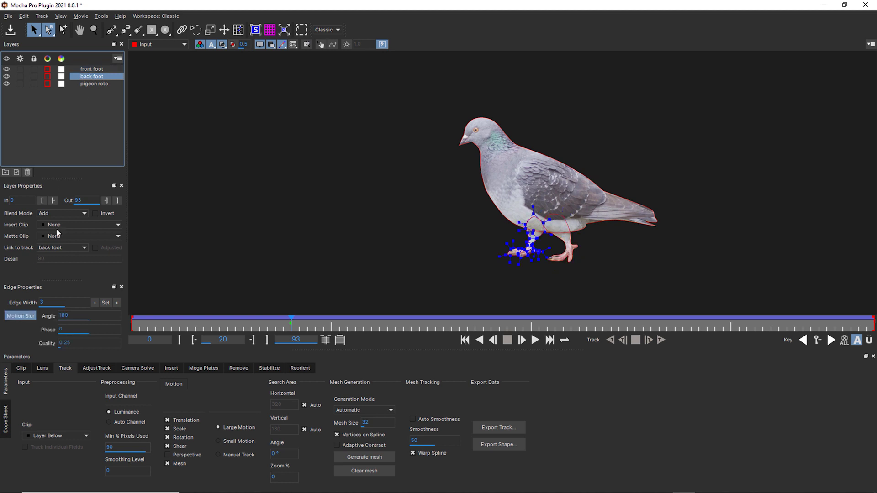
{"action": "left_click", "coordinate": [94, 85]}
{"action": "left_click", "coordinate": [21, 316]}
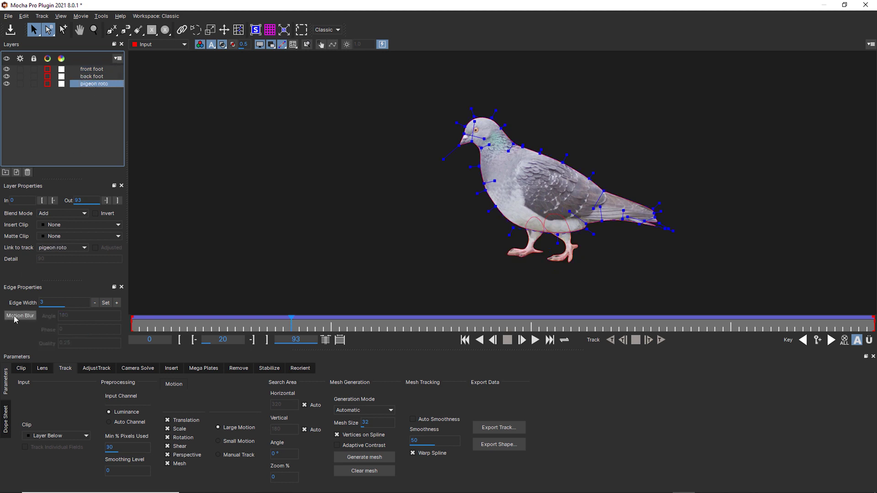
Deselect all layers and compare the matte cutout with the full footage at frame 31
{"action": "left_click", "coordinate": [246, 261]}
{"action": "left_click_drag", "start_coordinate": [326, 321], "coordinate": [378, 316]}
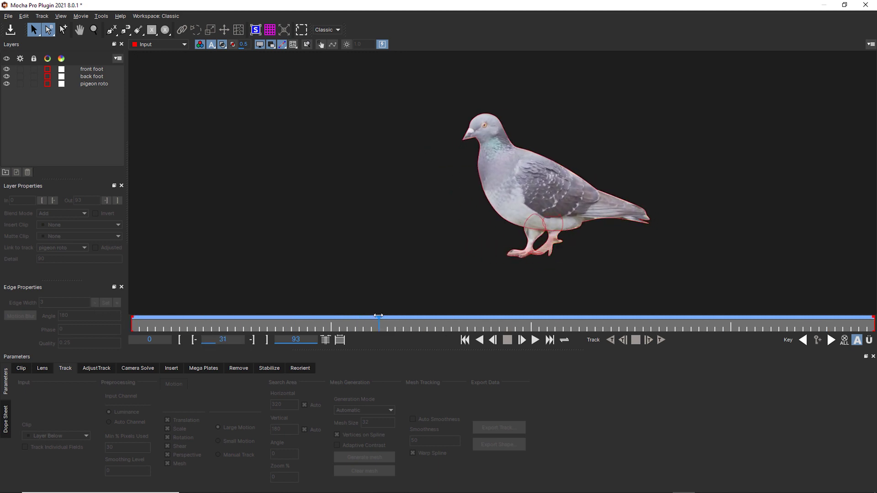
{"action": "left_click", "coordinate": [221, 44]}
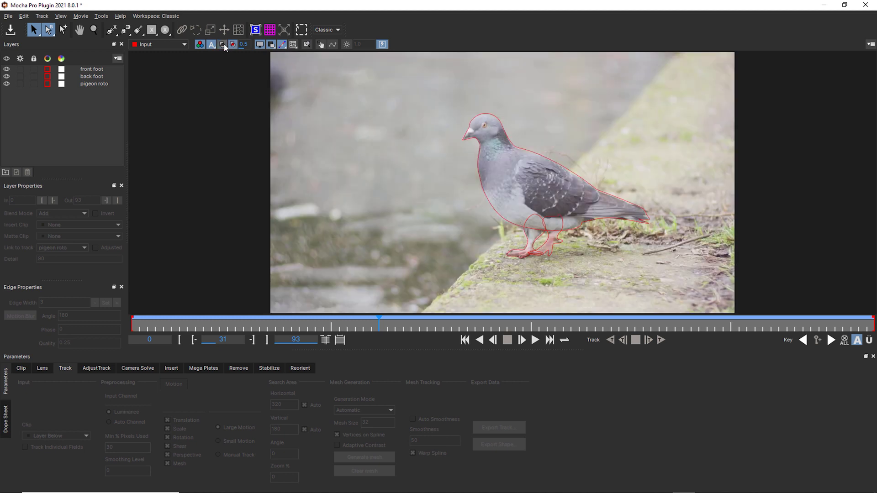
{"action": "left_click", "coordinate": [222, 45]}
Compare the front foot and back foot mattes at frame 31 to examine the motion blur on their edges
{"action": "left_click", "coordinate": [180, 46]}
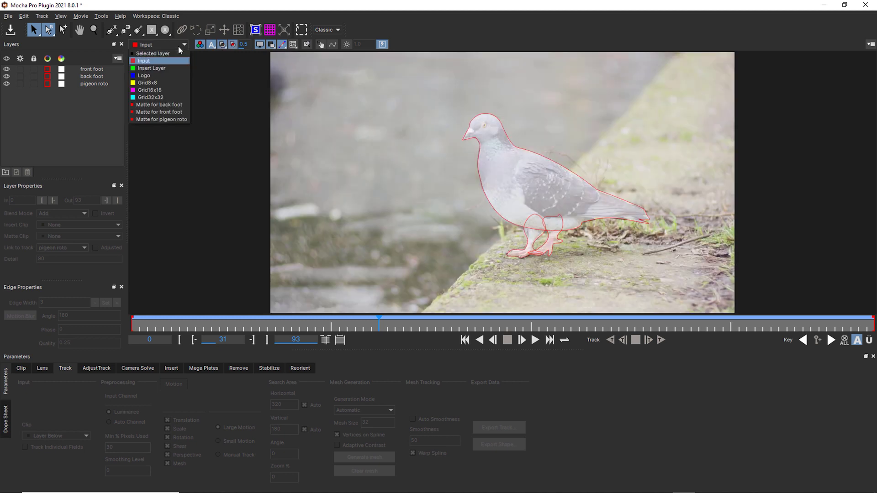
{"action": "left_click", "coordinate": [167, 112]}
{"action": "left_click", "coordinate": [232, 44]}
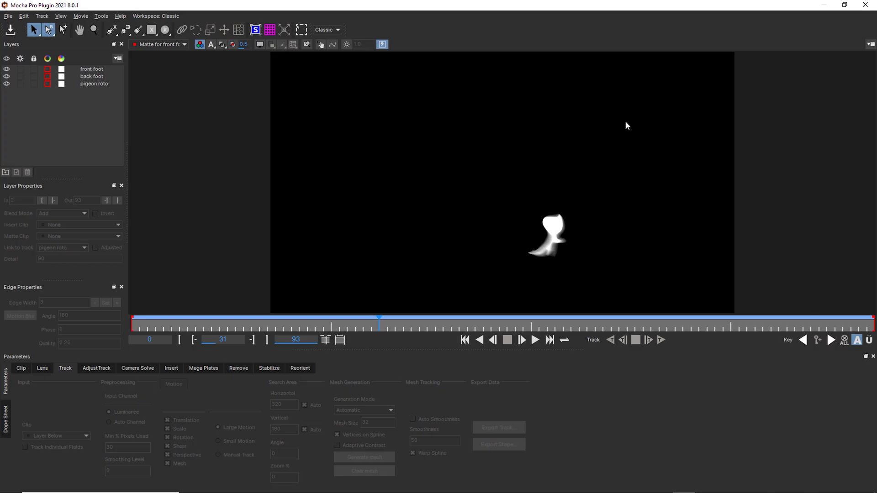
{"action": "left_click", "coordinate": [160, 44]}
{"action": "left_click", "coordinate": [156, 104]}
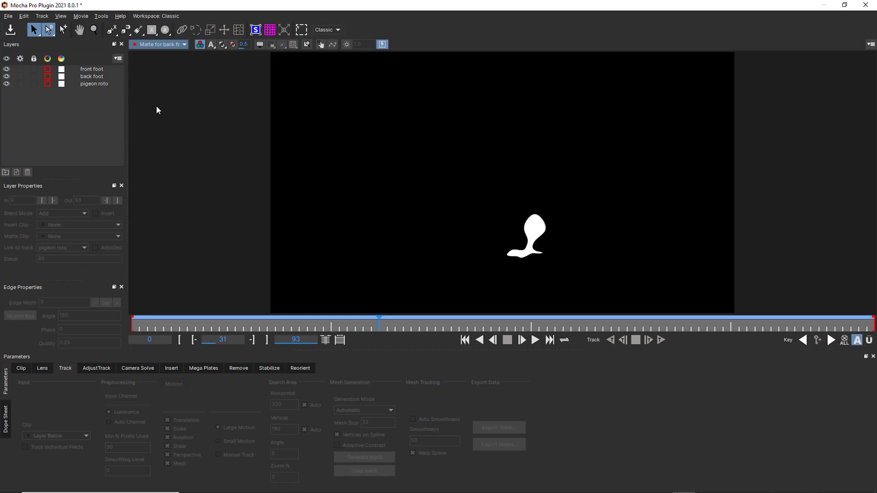
{"action": "left_click", "coordinate": [160, 45]}
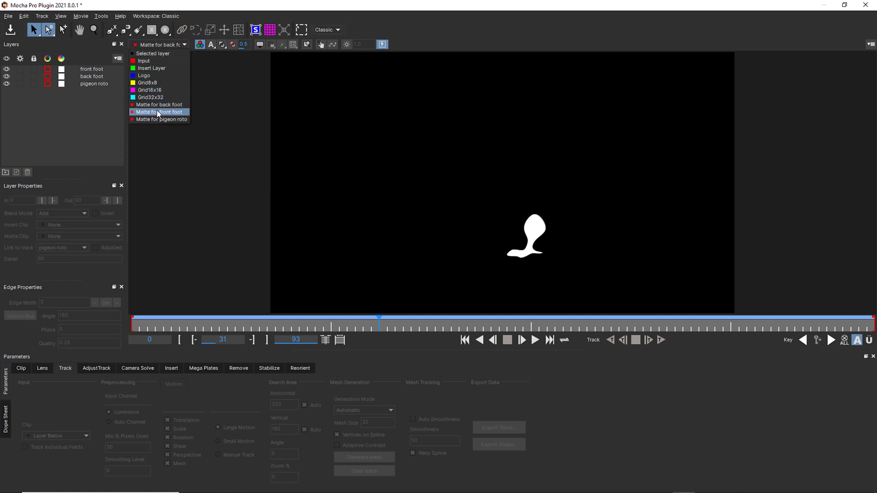
{"action": "left_click", "coordinate": [157, 110]}
{"action": "left_click", "coordinate": [160, 45]}
{"action": "left_click", "coordinate": [154, 116]}
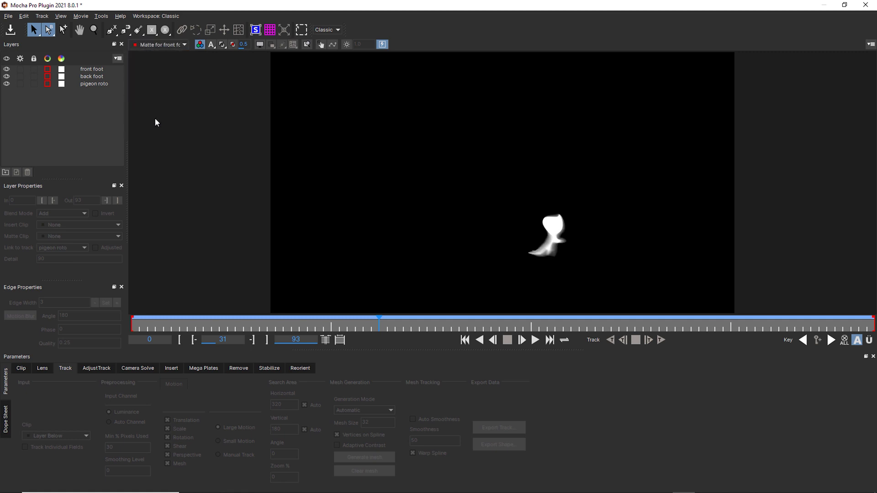
Set the viewed clip to Selected layer and close Mocha Pro to return to After Effects
{"action": "left_click", "coordinate": [162, 44]}
{"action": "left_click", "coordinate": [155, 55]}
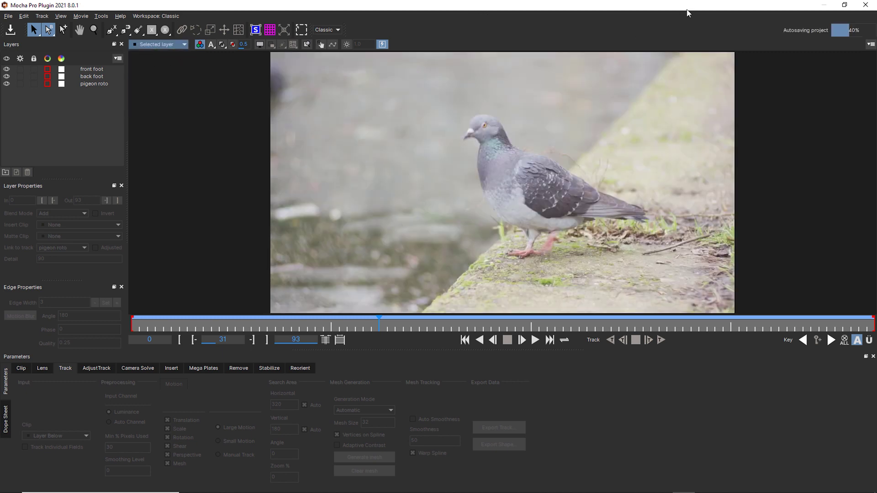
{"action": "left_click", "coordinate": [866, 5]}
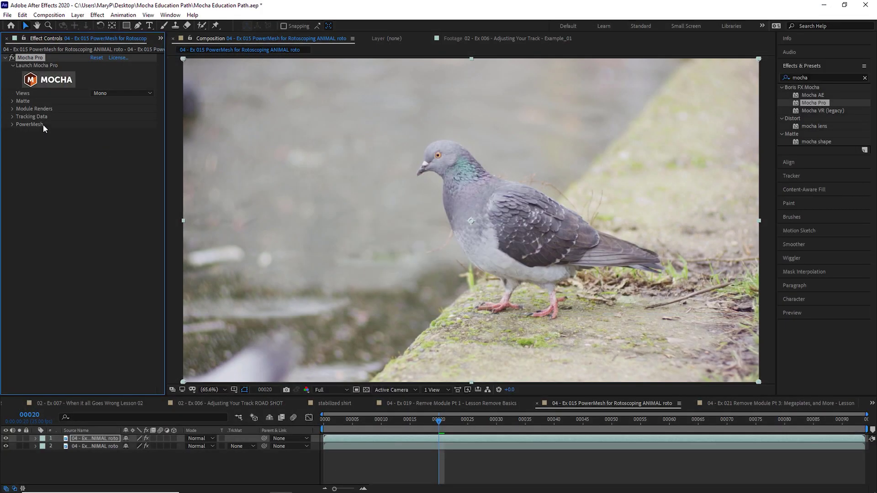
Set the Mocha matte feather to 5 on the top layer and check the cutout with the background layer temporarily hidden
{"action": "left_click", "coordinate": [13, 101]}
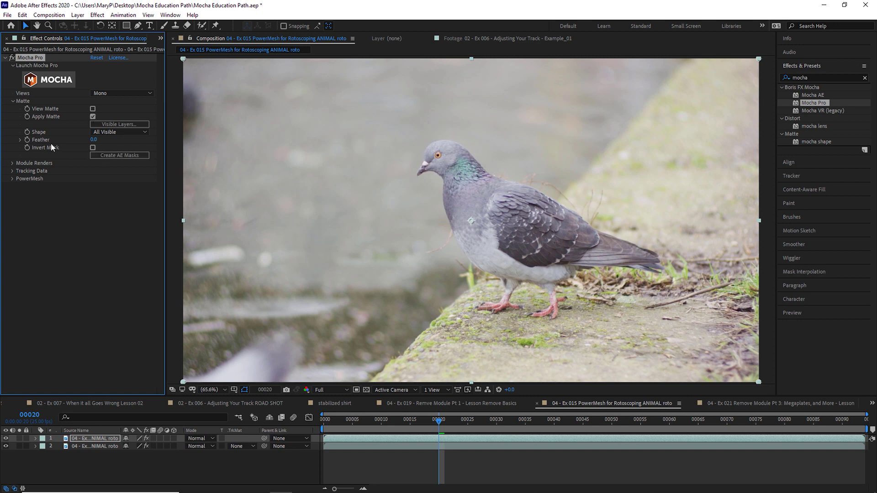
{"action": "left_click", "coordinate": [89, 139]}
{"action": "type", "text": "5"}
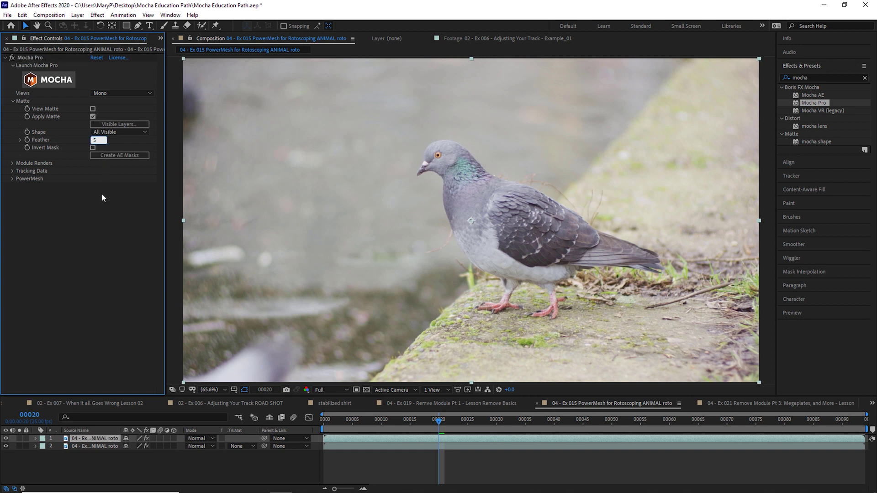
{"action": "key", "text": "Return"}
{"action": "left_click", "coordinate": [5, 446]}
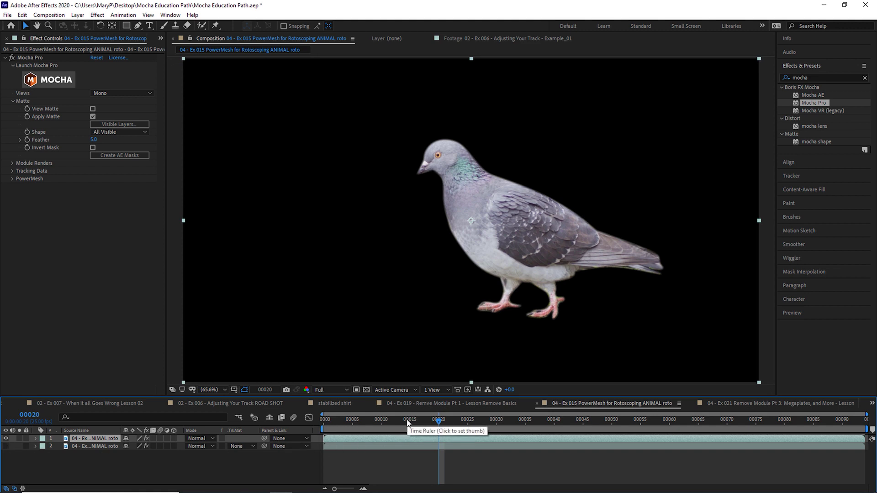
{"action": "left_click", "coordinate": [5, 446]}
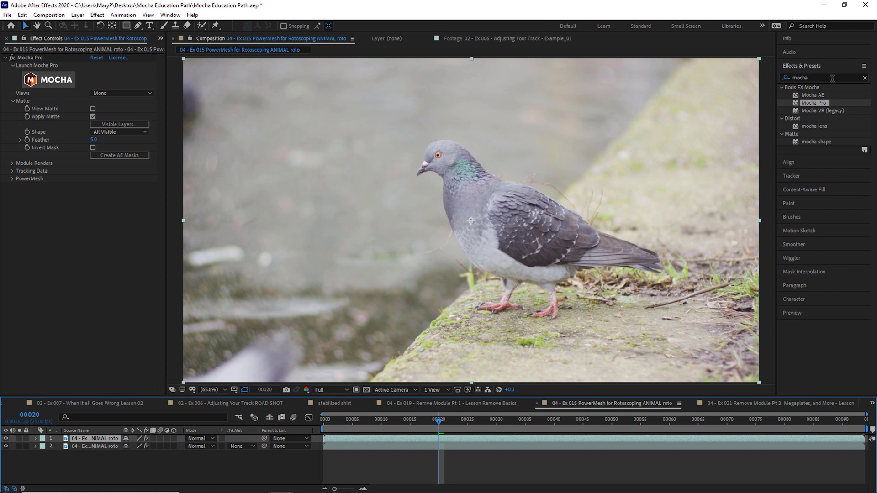
Apply Levels to the pigeon cutout layer with Input Black at 62 and Input White at 221
{"action": "left_click", "coordinate": [832, 78]}
{"action": "type", "text": "levels"}
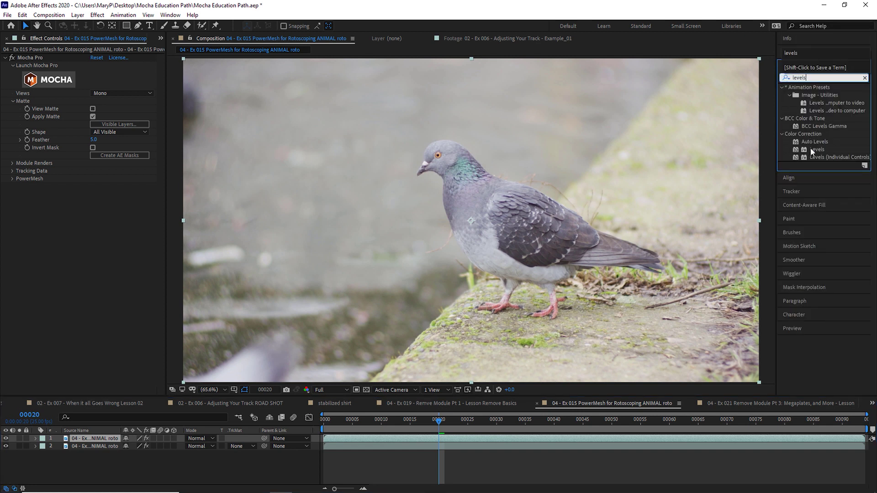
{"action": "left_click_drag", "start_coordinate": [810, 149], "coordinate": [126, 241]}
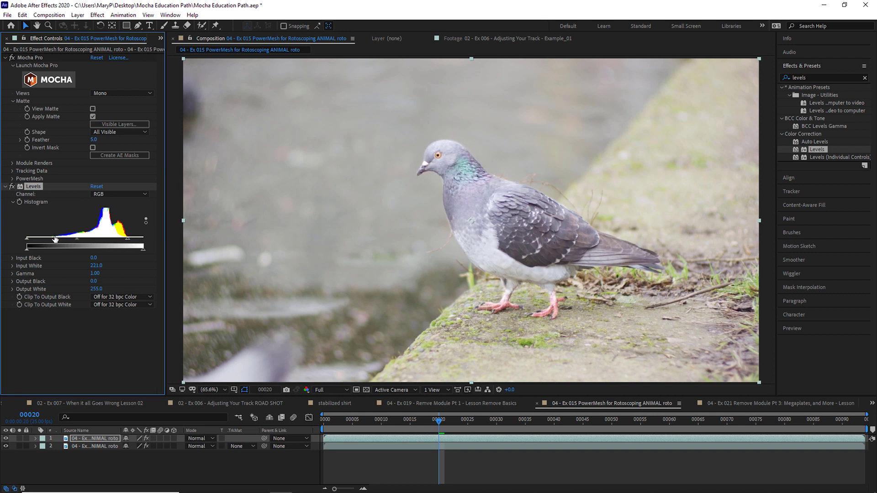
{"action": "left_click_drag", "start_coordinate": [27, 239], "coordinate": [51, 242]}
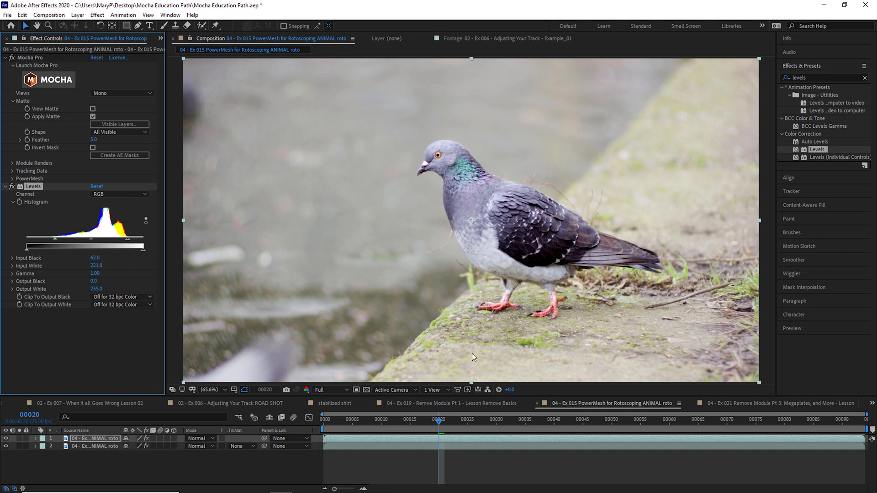
Add Hue/Saturation to the pigeon cutout layer and set Master Saturation to 39
{"action": "left_click_drag", "start_coordinate": [813, 78], "coordinate": [755, 79]}
{"action": "type", "text": "hue"}
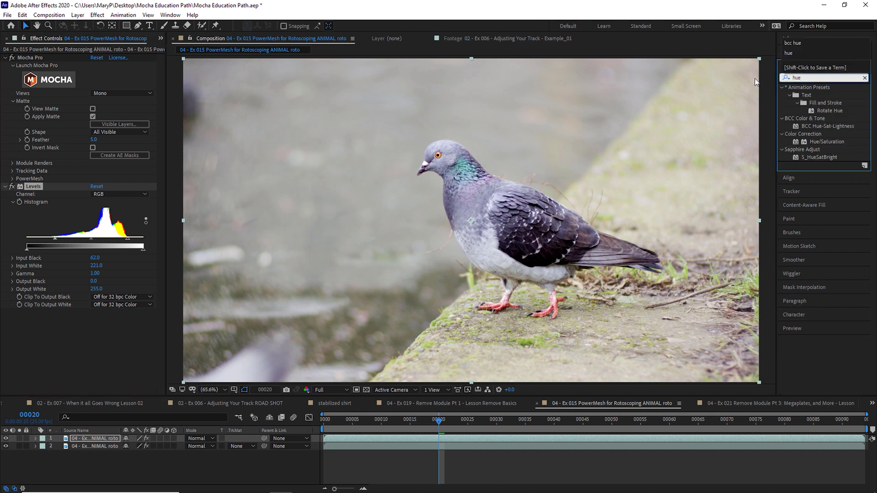
{"action": "left_click_drag", "start_coordinate": [825, 142], "coordinate": [80, 339]}
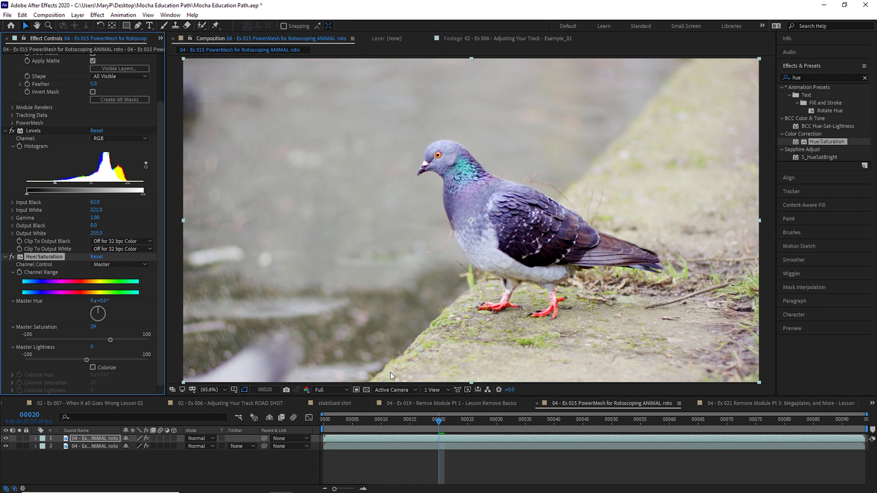
Play the composition from frame 0 to review the color-graded pigeon in motion
{"action": "left_click_drag", "start_coordinate": [399, 418], "coordinate": [240, 424]}
{"action": "key", "text": "space"}
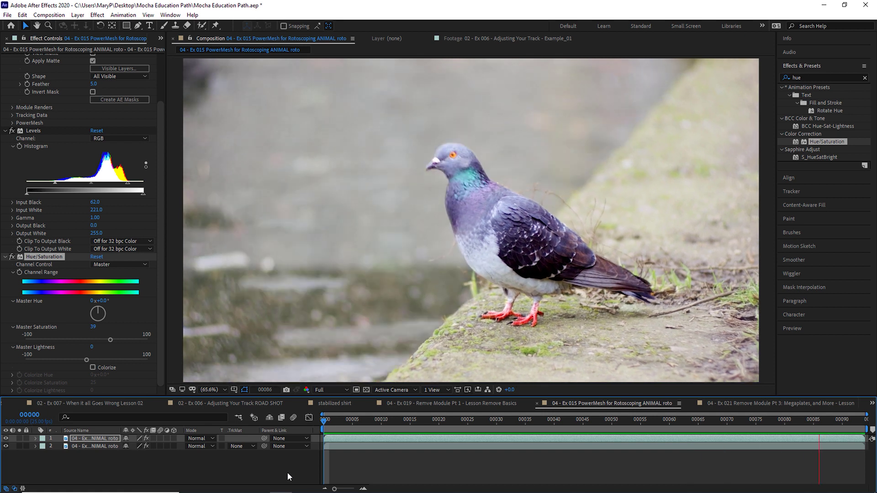
{"action": "key", "text": "space"}
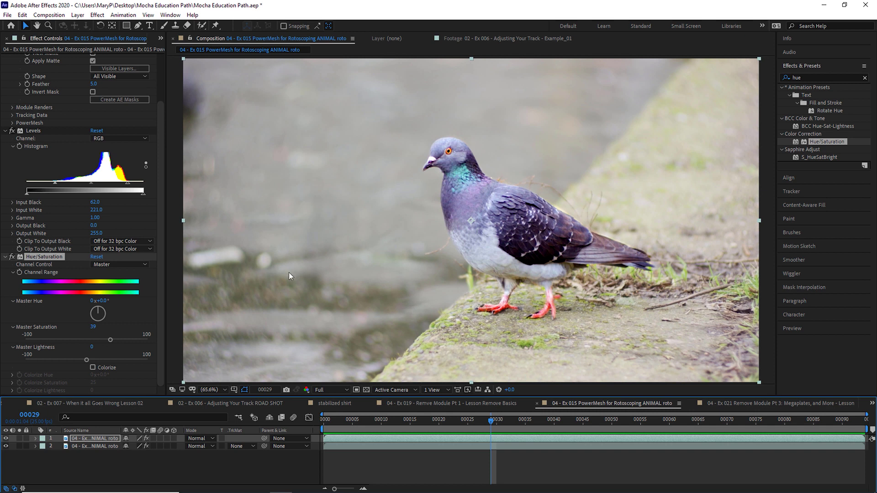
Compare the graded pigeon with the original footage at frame 29 by repeatedly hiding and showing the top layer
{"action": "left_click", "coordinate": [5, 439]}
{"action": "left_click", "coordinate": [6, 439]}
{"action": "left_click", "coordinate": [6, 440]}
{"action": "left_click", "coordinate": [5, 439]}
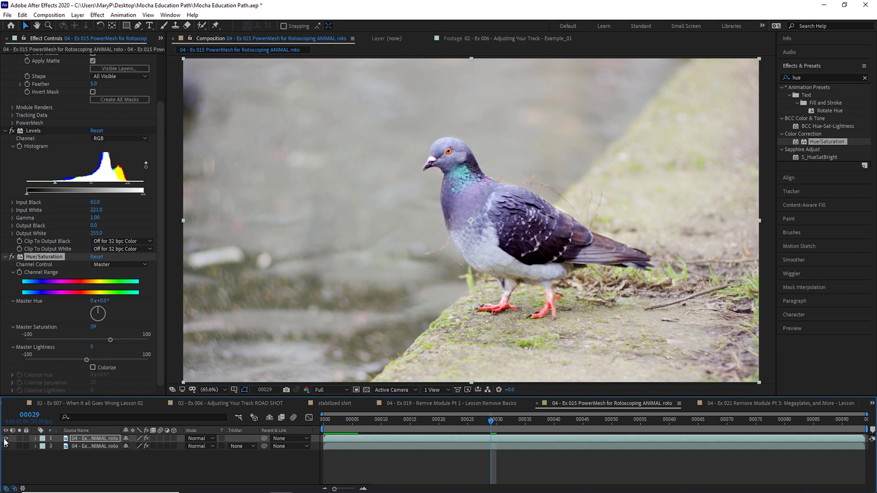
{"action": "left_click", "coordinate": [6, 439]}
{"action": "left_click", "coordinate": [5, 440]}
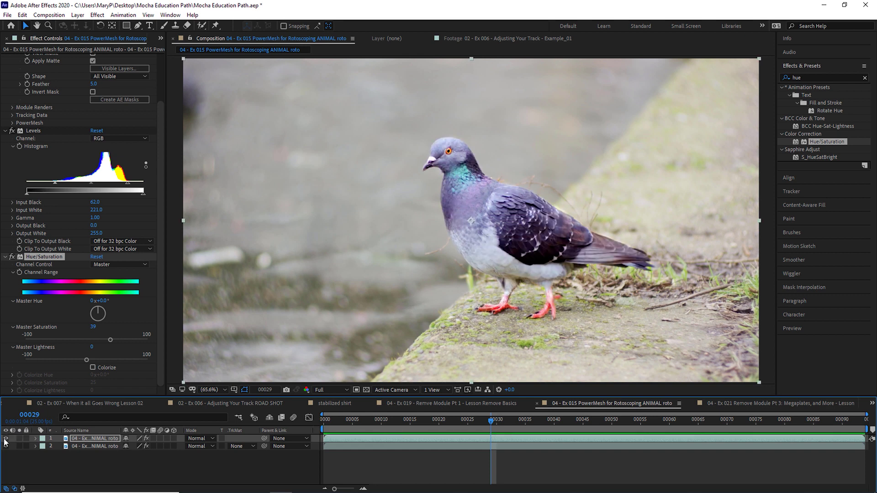
{"action": "left_click", "coordinate": [6, 439]}
{"action": "left_click", "coordinate": [5, 440]}
{"action": "left_click", "coordinate": [6, 440]}
{"action": "left_click", "coordinate": [5, 439]}
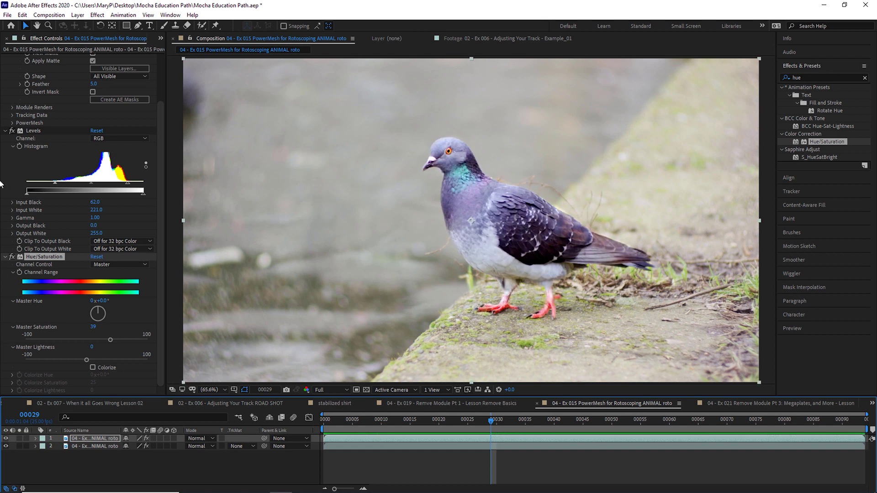